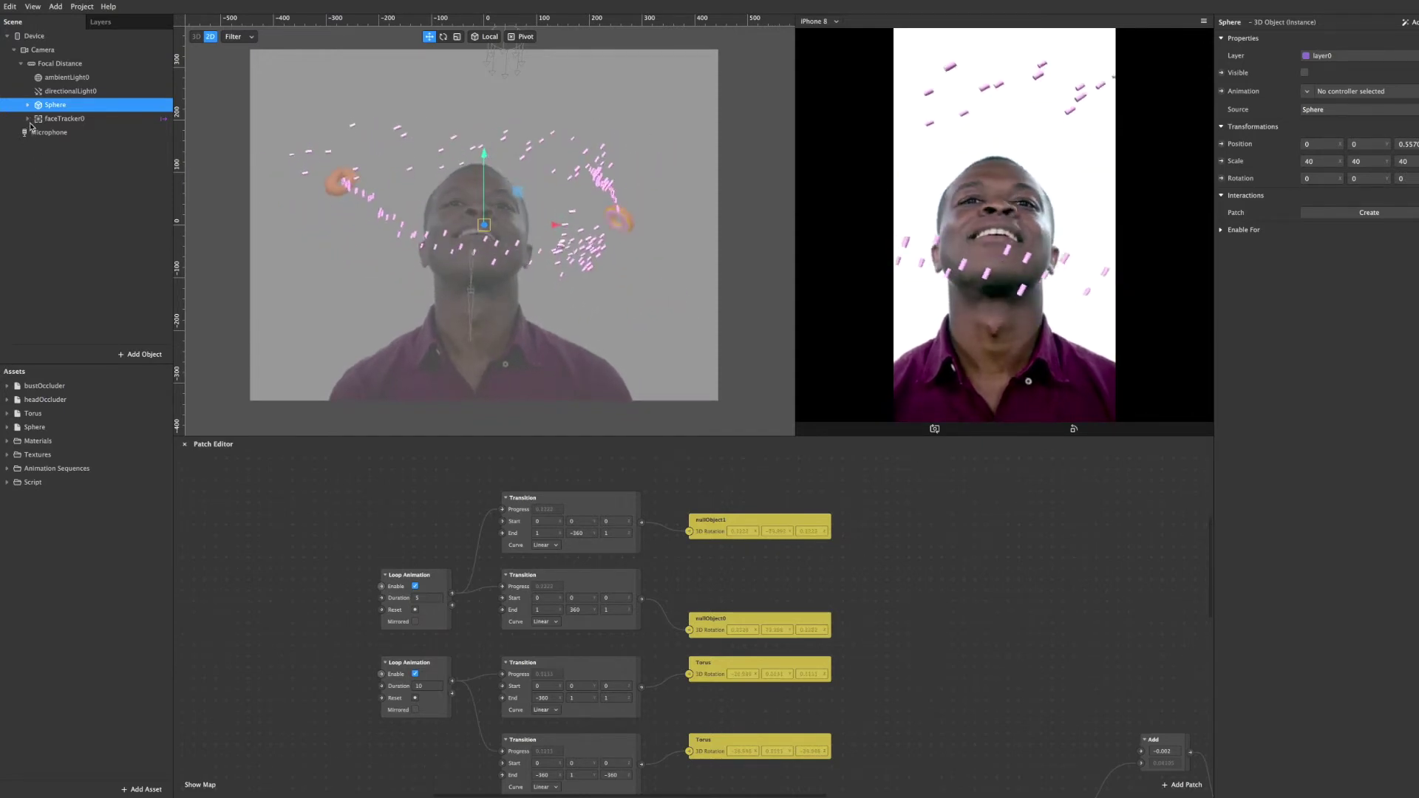
Step: Expand faceTracker0 to list its occluders, faceMesh0, null objects, orbitOffSet, Torus and emitter0
{"action": "left_click", "coordinate": [28, 118]}
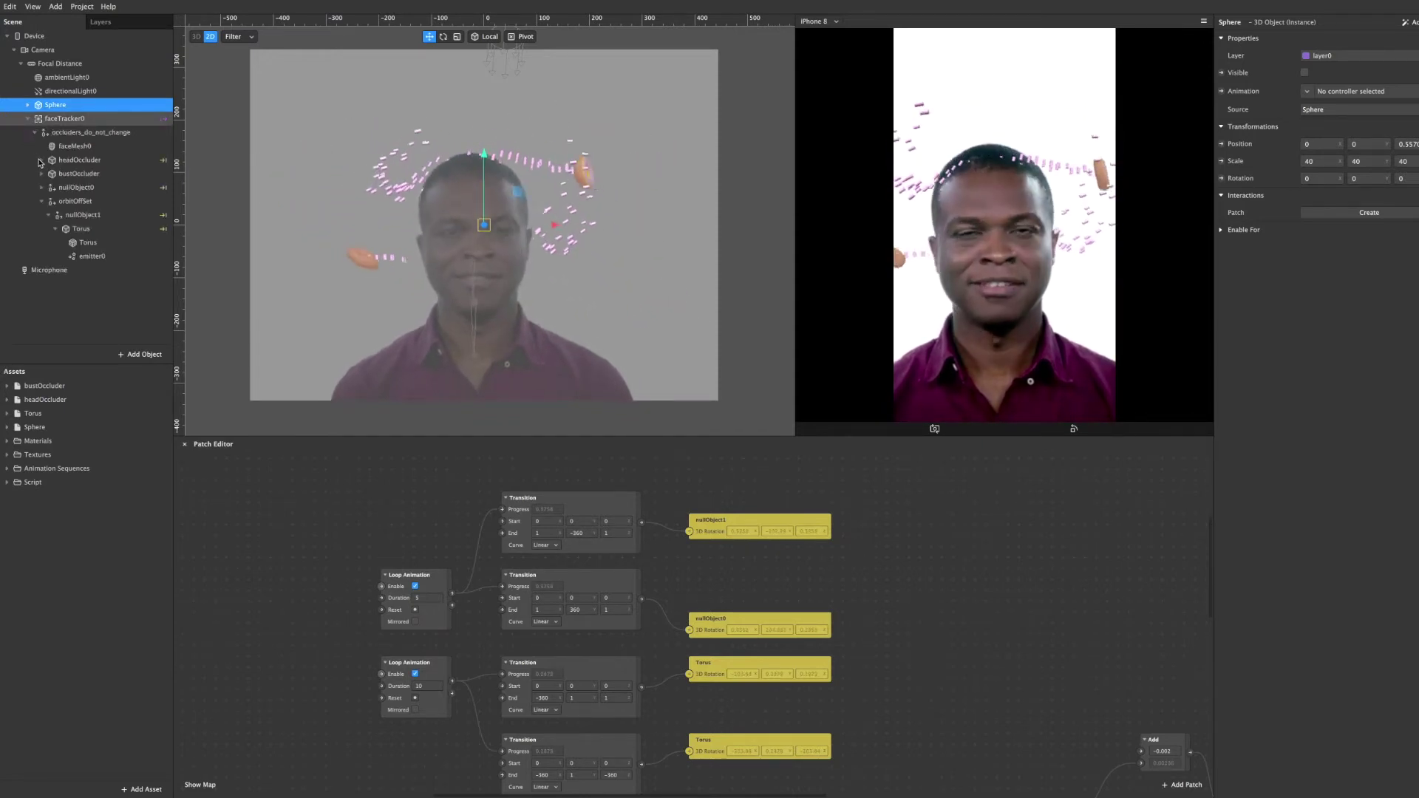
{"action": "left_click", "coordinate": [28, 118]}
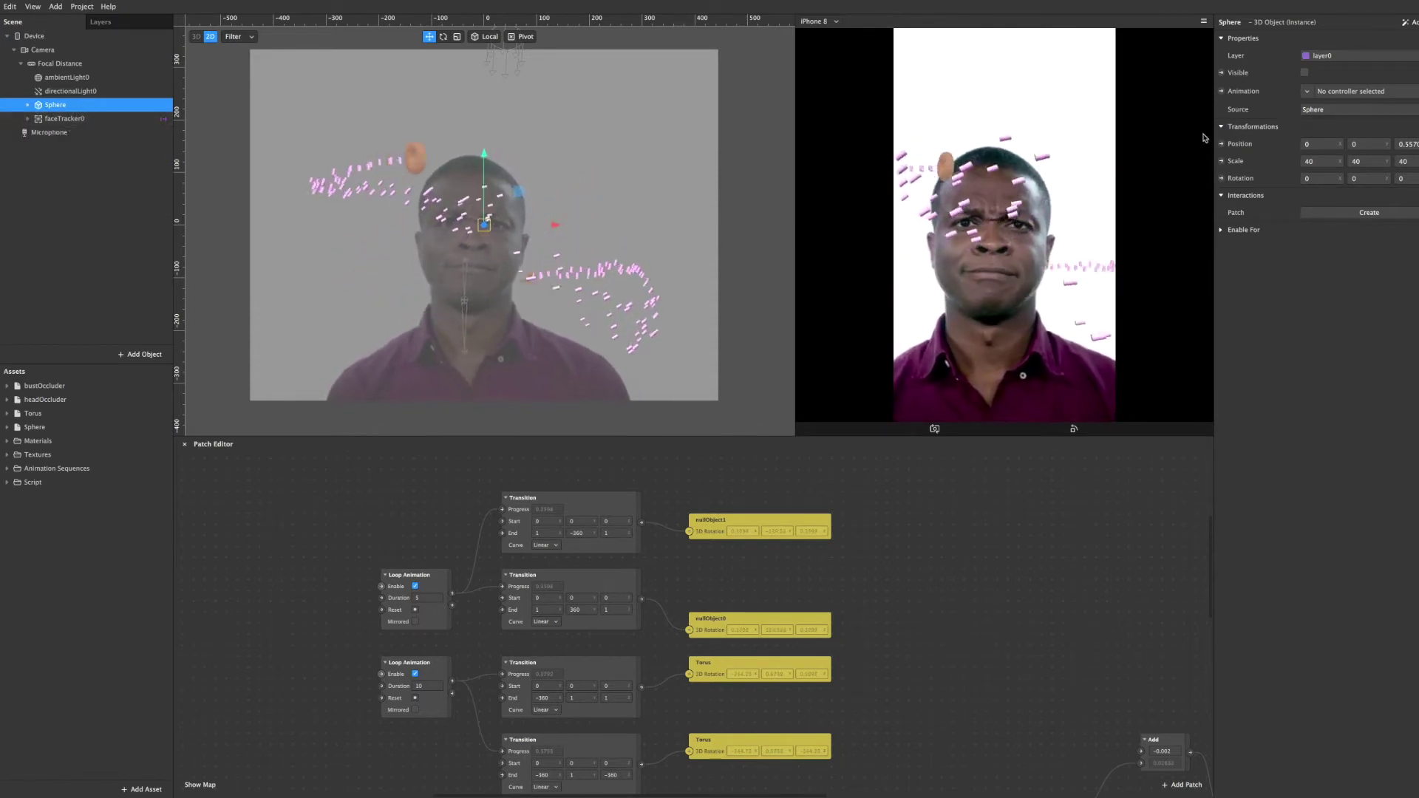
{"action": "left_click", "coordinate": [1305, 72]}
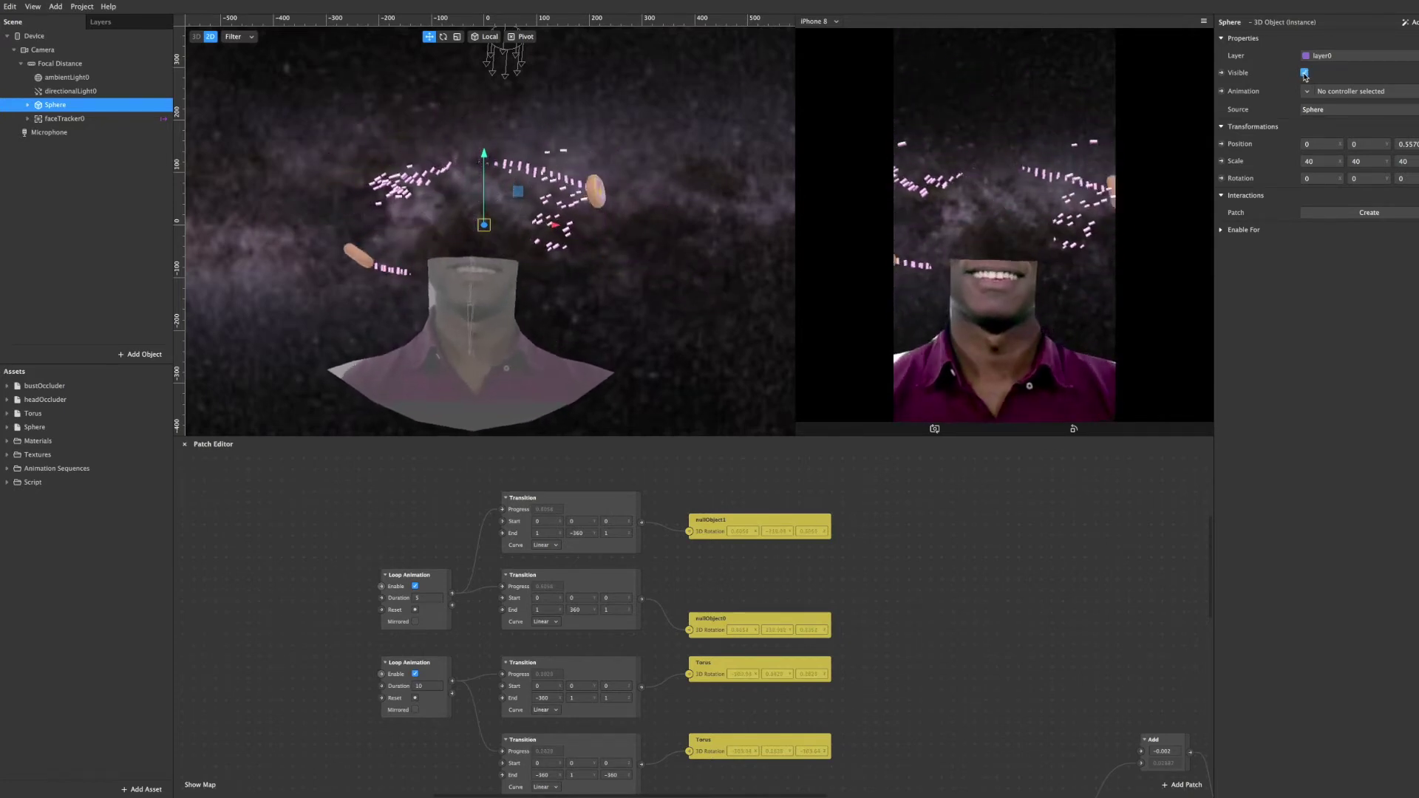
{"action": "left_click", "coordinate": [1304, 73]}
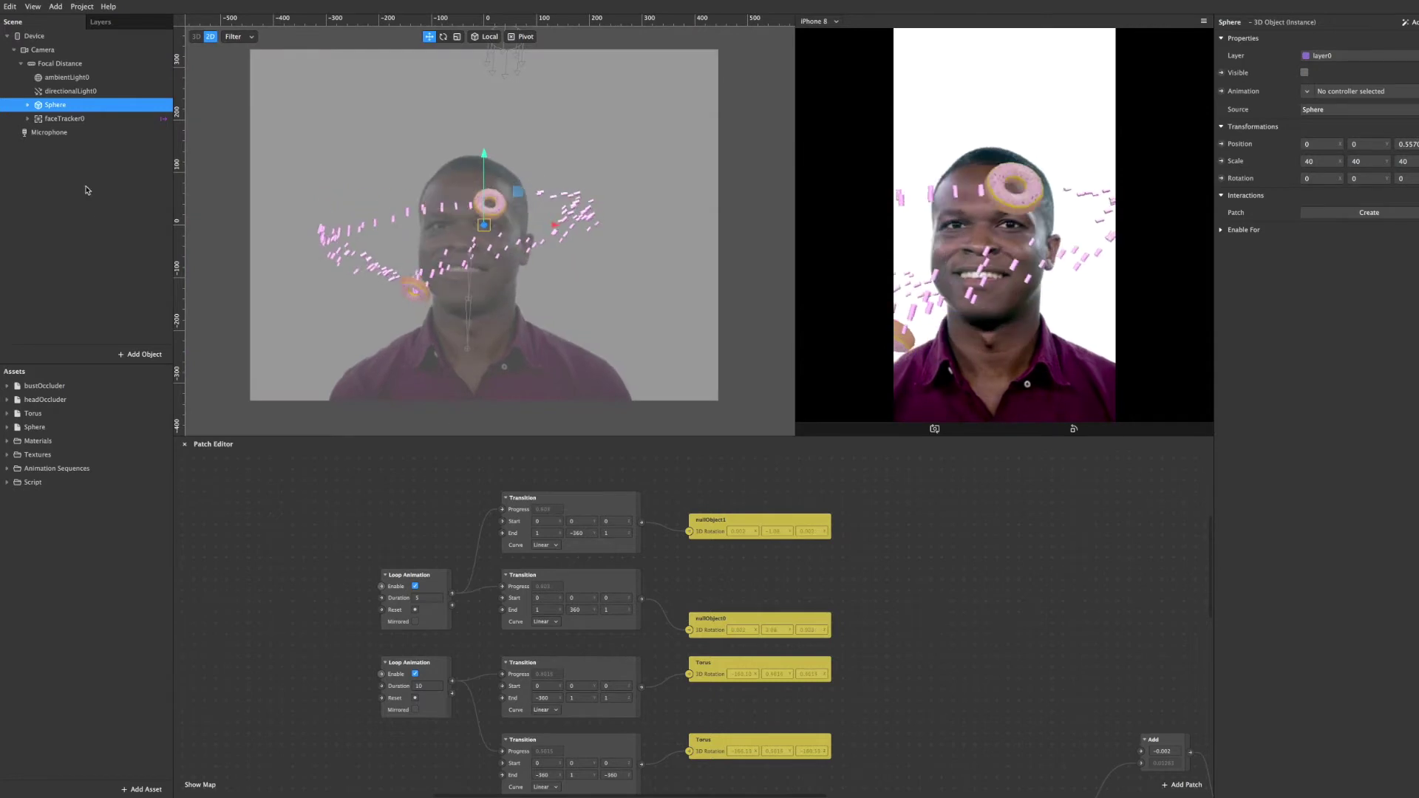
{"action": "left_click", "coordinate": [27, 118]}
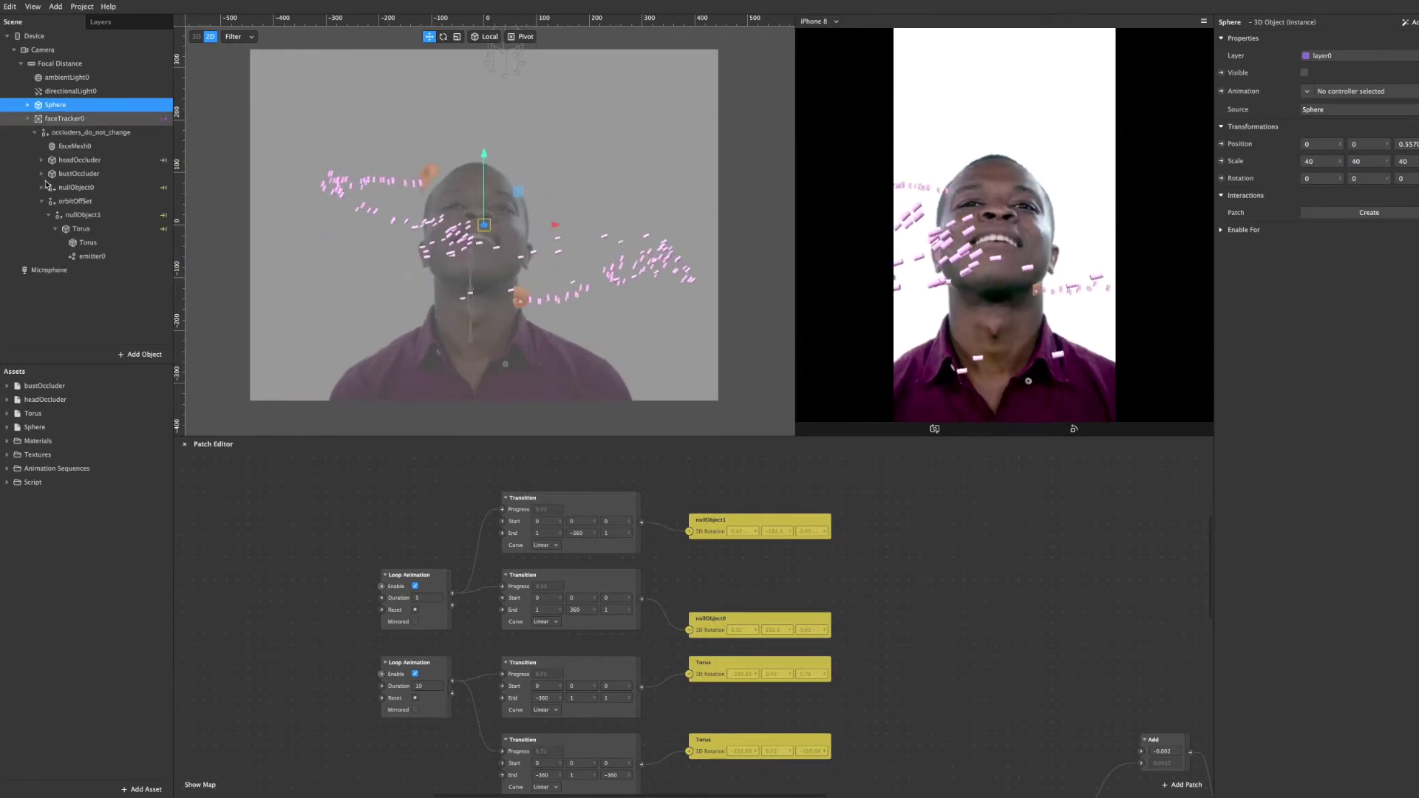
Step: Select emitter0 and cycle its particle shape through Plane and Sphere, ending on Cylinder
{"action": "left_click", "coordinate": [97, 256]}
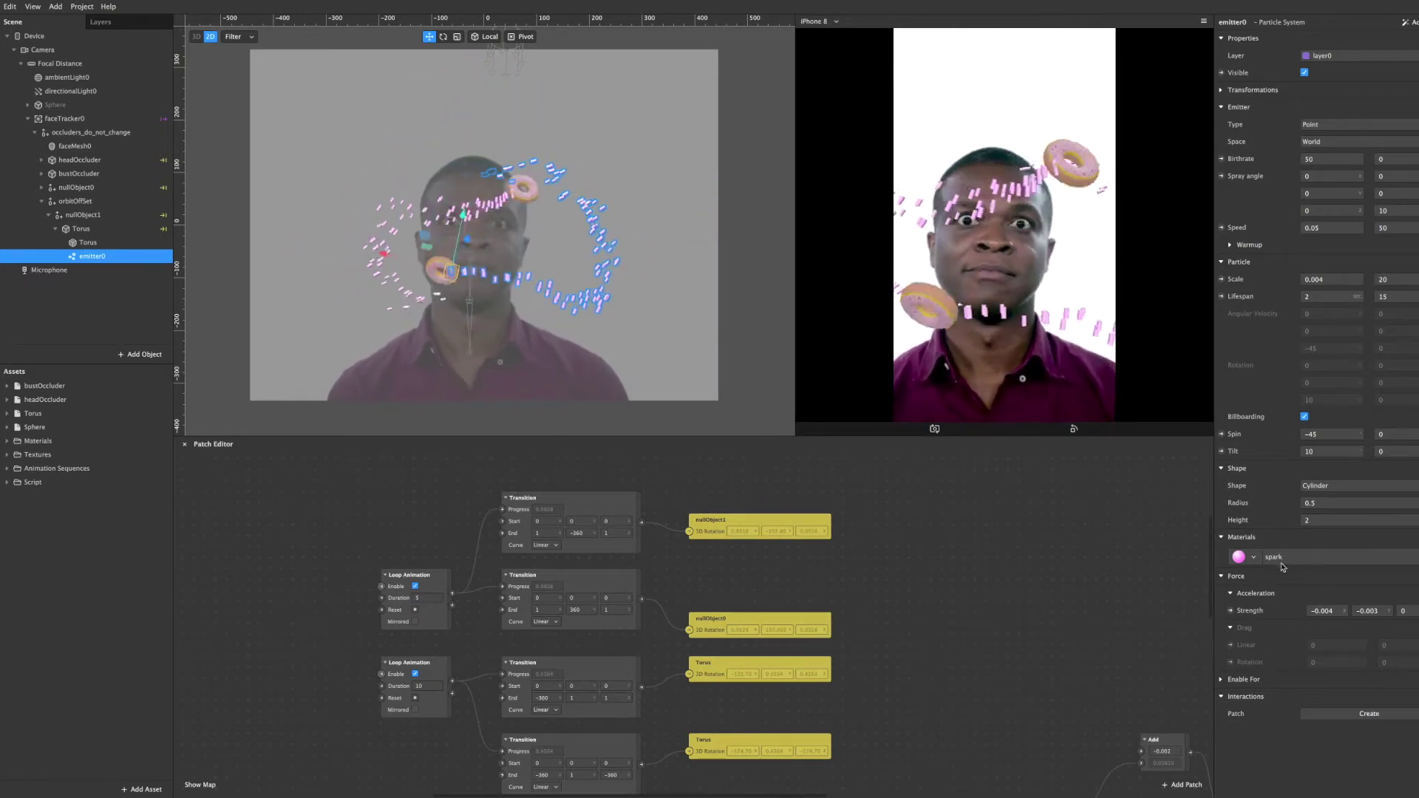
{"action": "left_click", "coordinate": [1336, 488]}
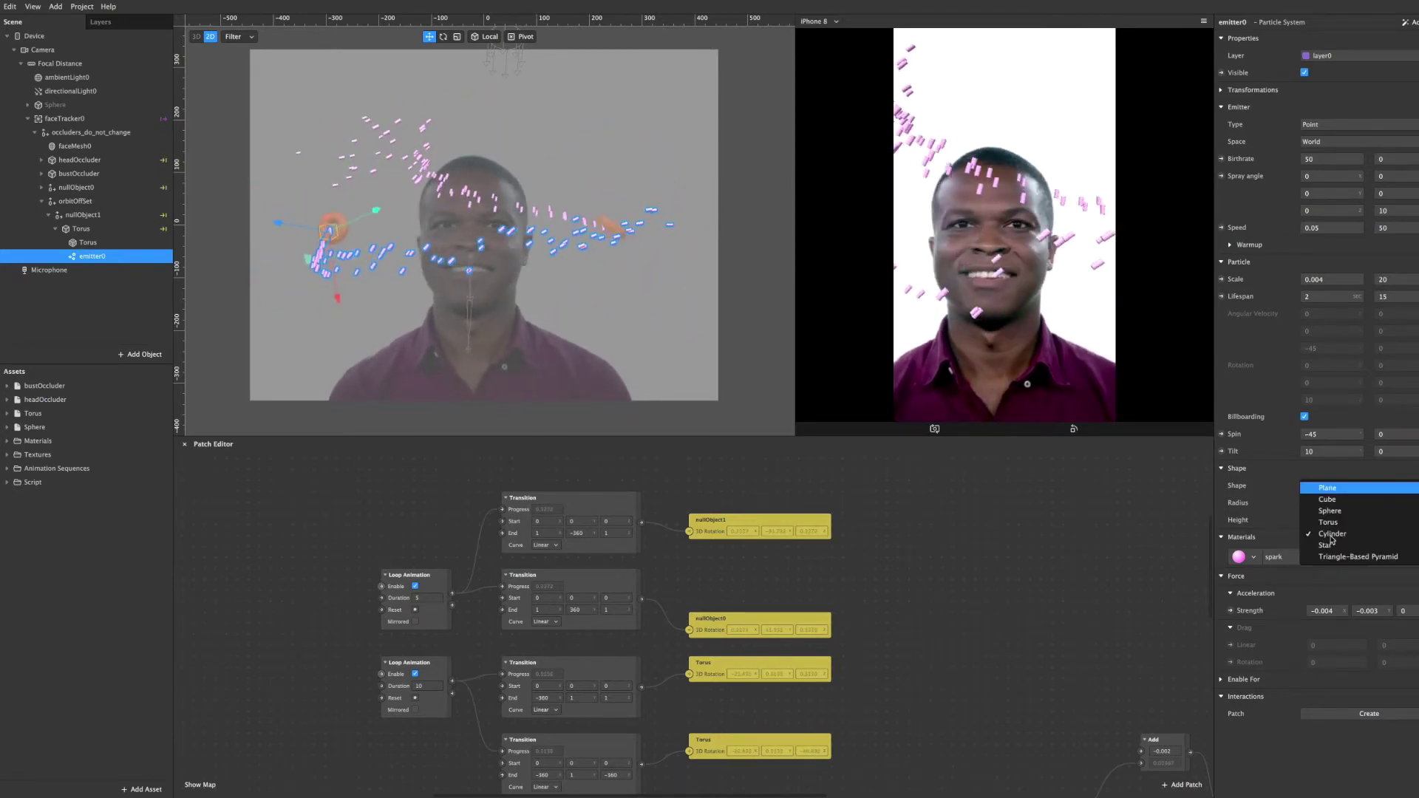
{"action": "left_click", "coordinate": [1334, 491]}
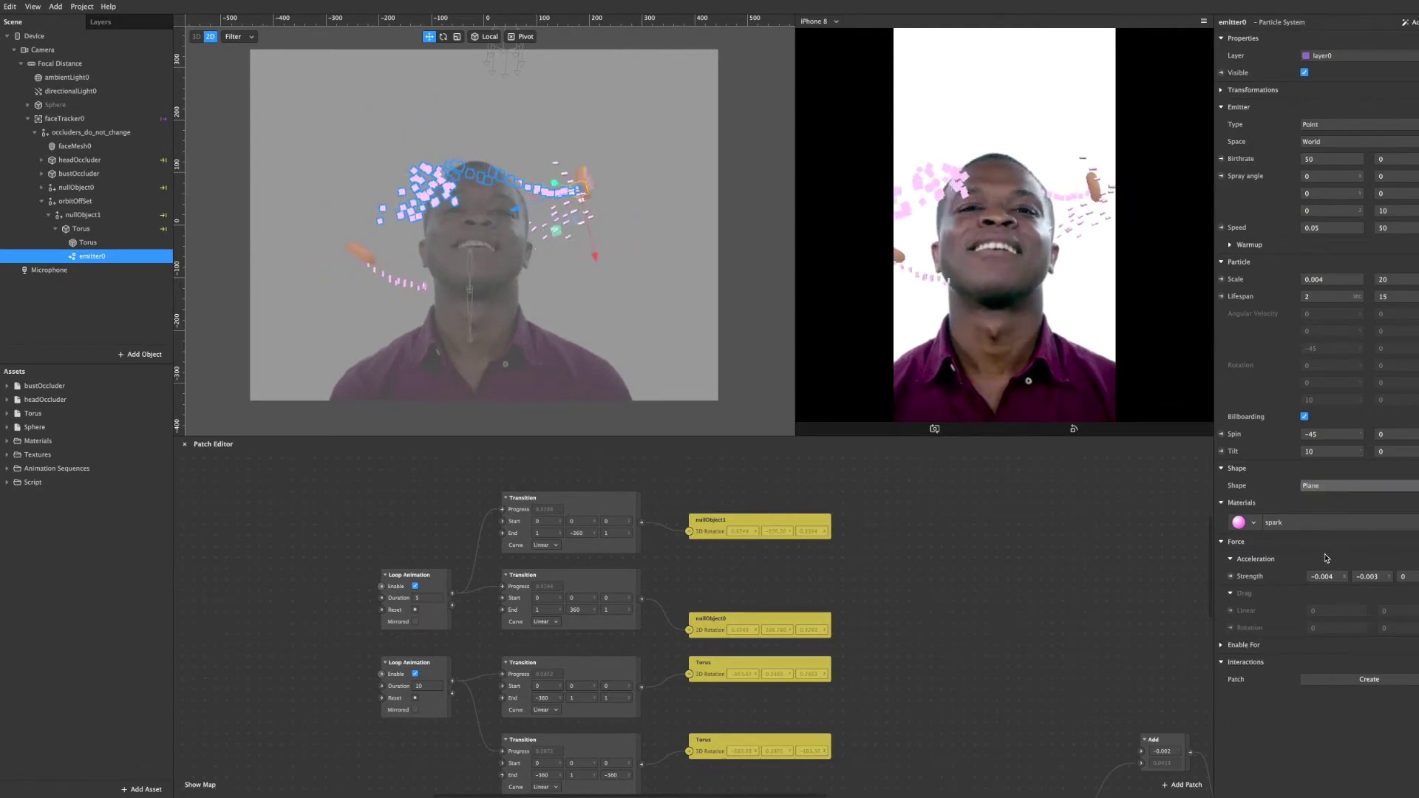
{"action": "left_click", "coordinate": [1329, 489]}
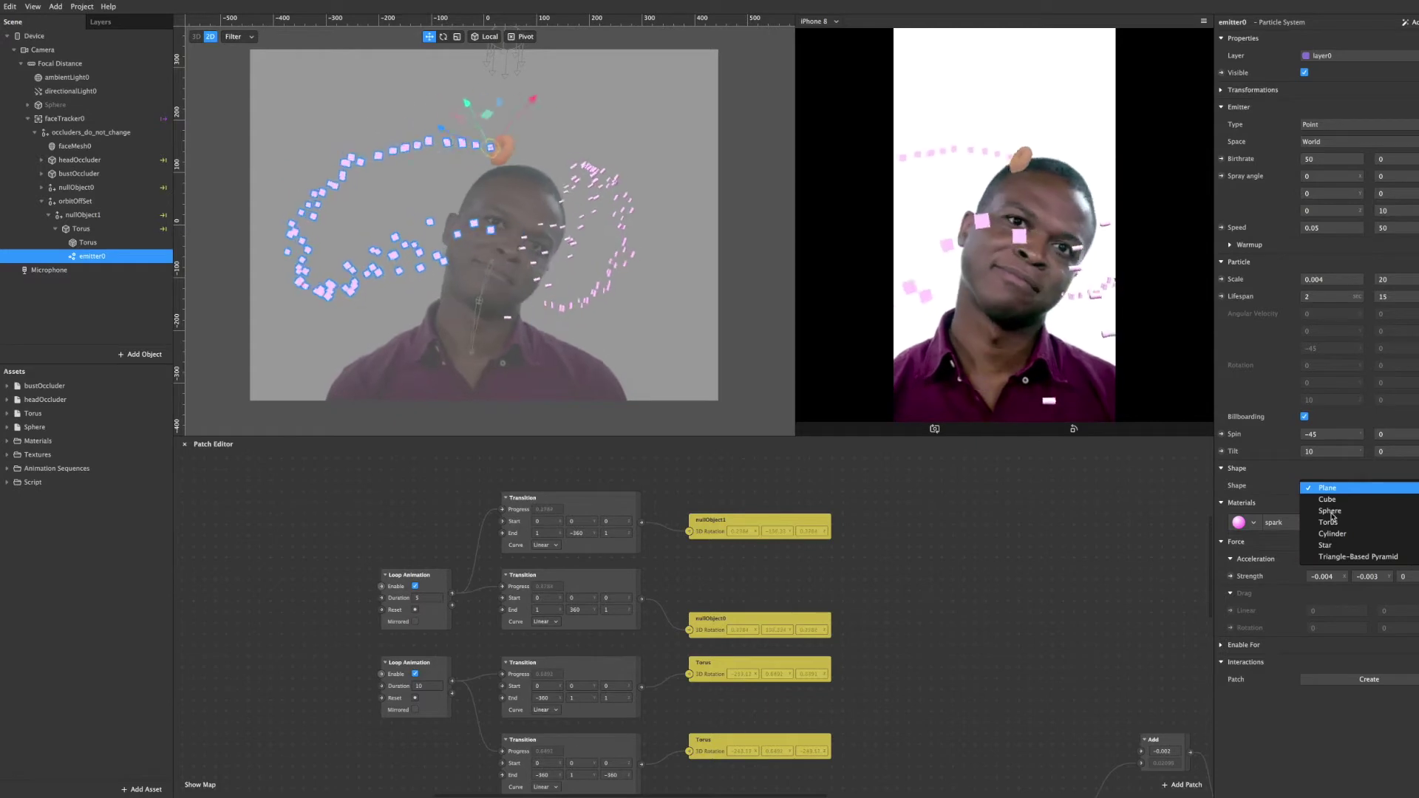
{"action": "left_click", "coordinate": [1330, 511]}
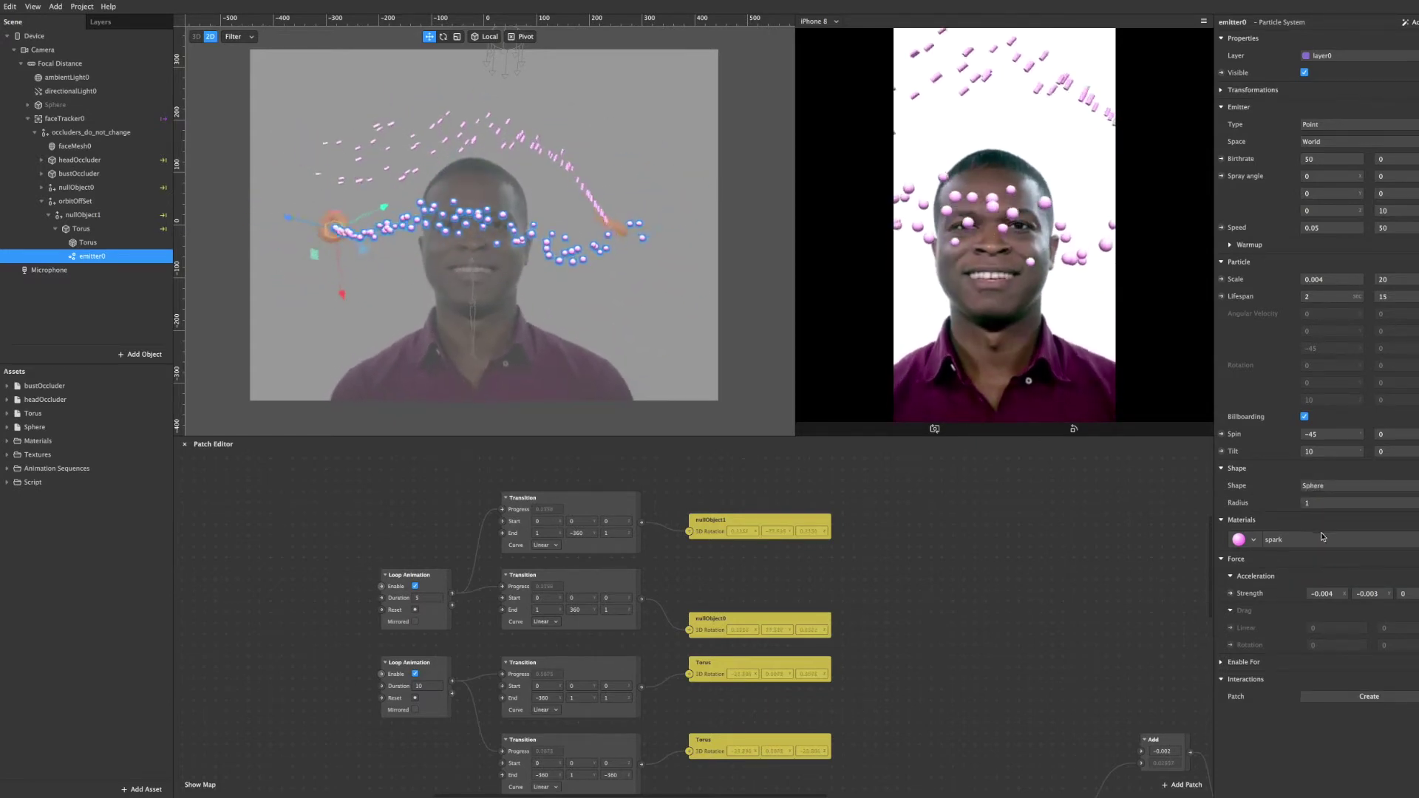
{"action": "left_click", "coordinate": [1331, 485]}
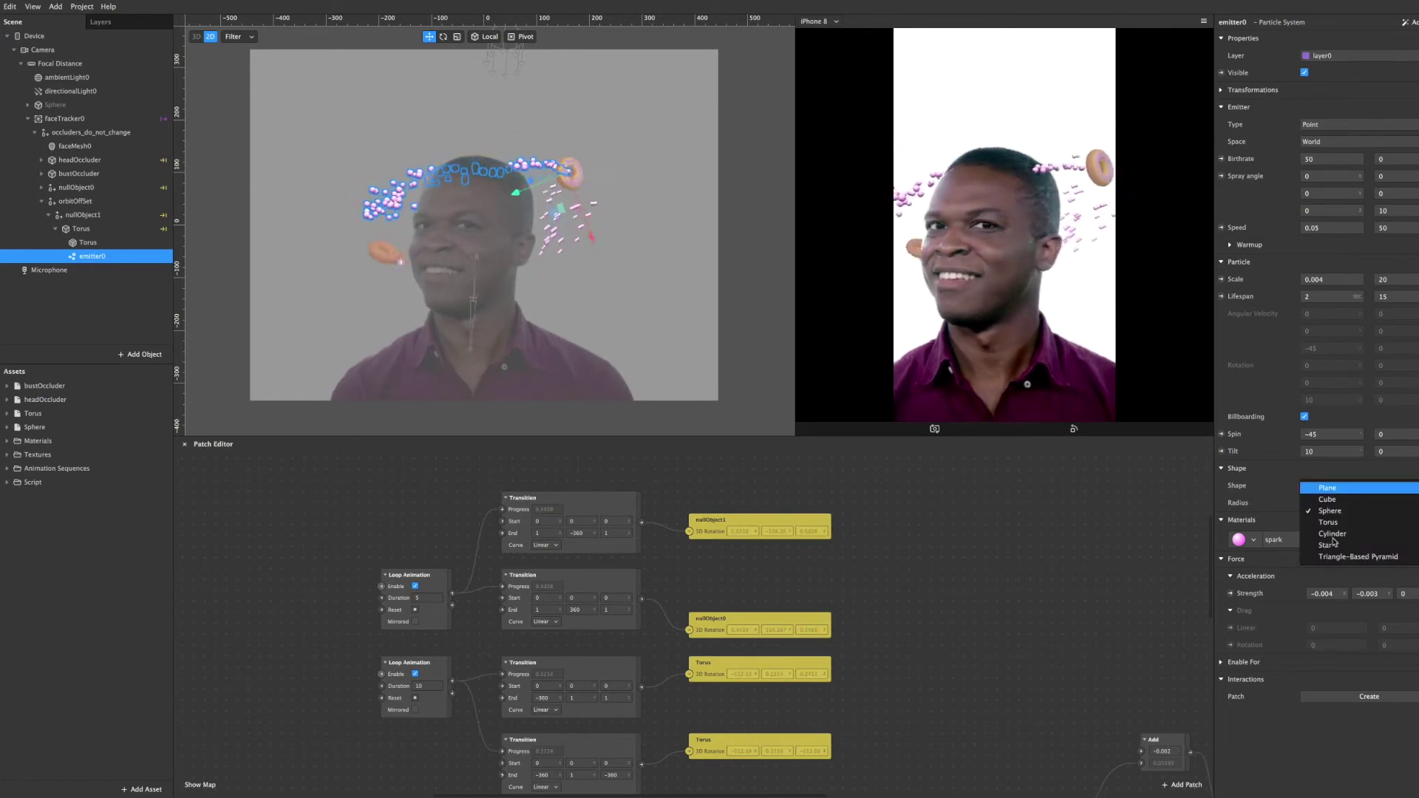
{"action": "left_click", "coordinate": [1332, 534]}
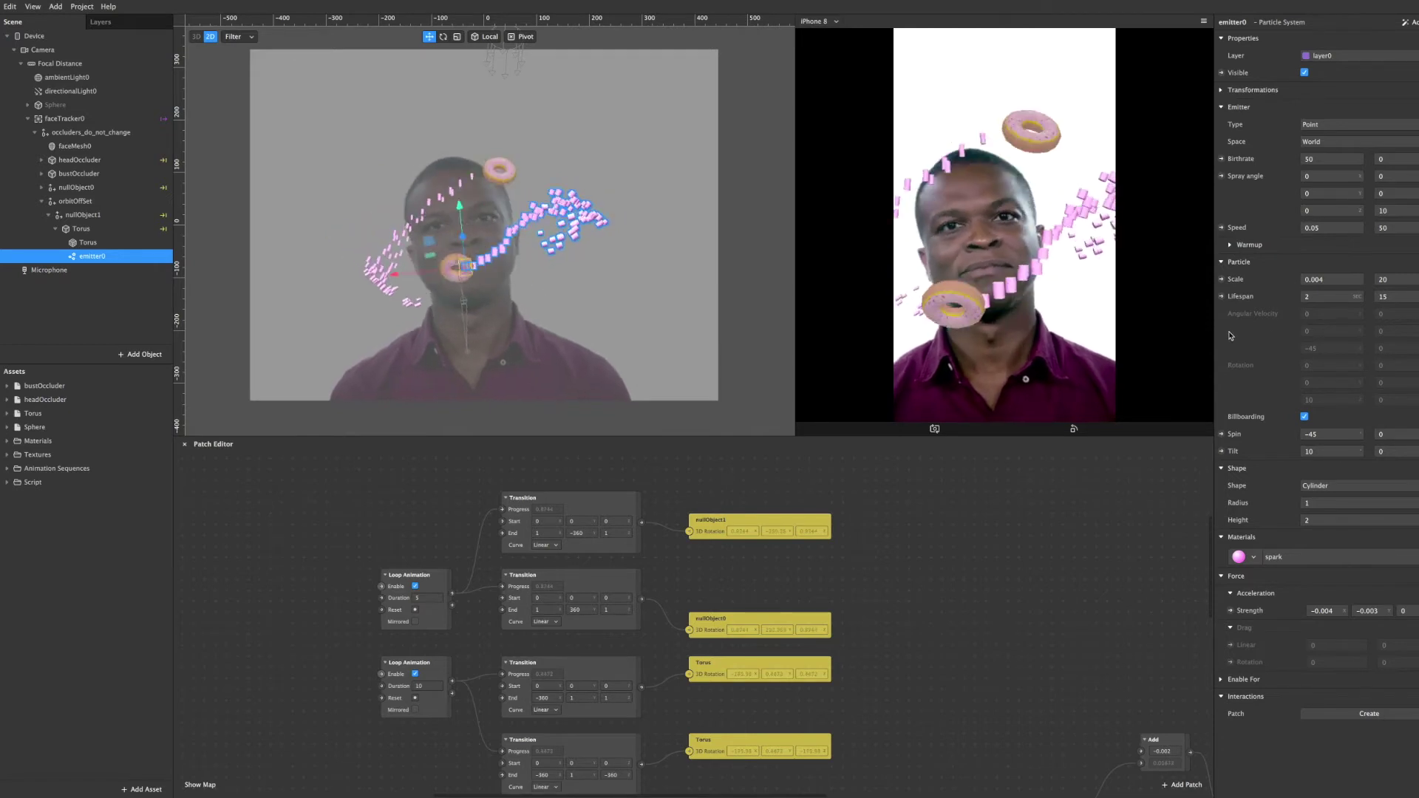
Step: Set emitter0's second particle Scale to 50 and try 0.01 for the first
{"action": "left_click", "coordinate": [1397, 282]}
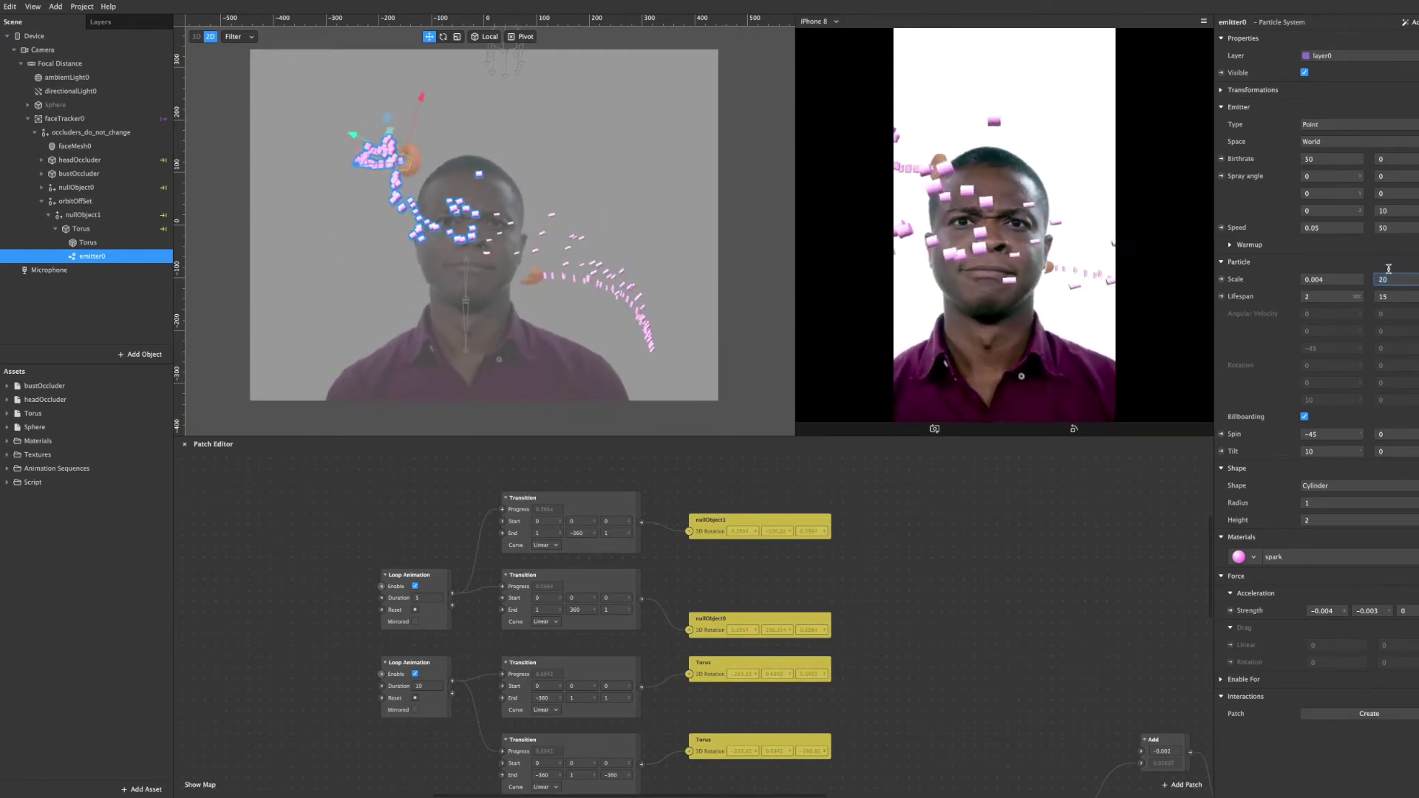
{"action": "type", "text": "50"}
{"action": "key", "text": "Return"}
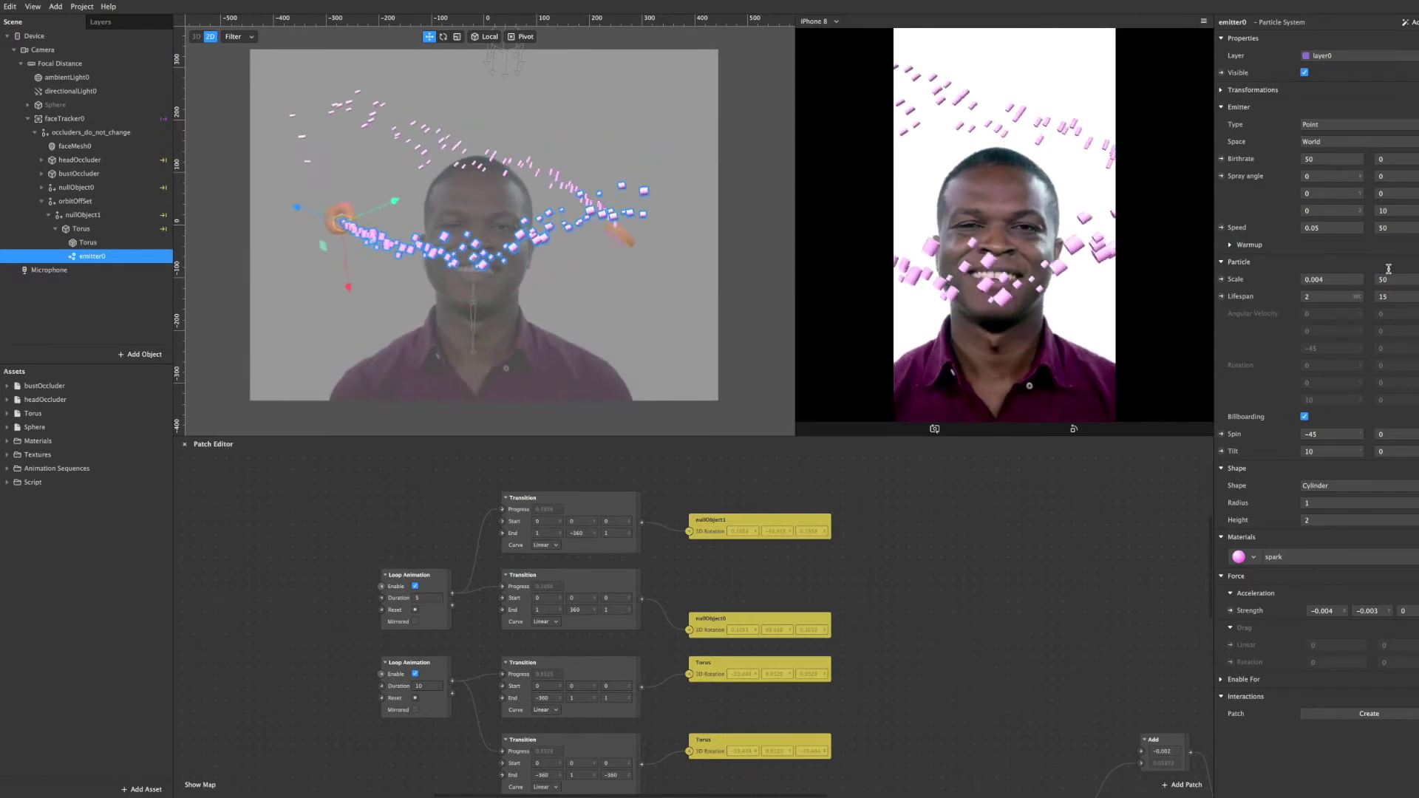
{"action": "left_click", "coordinate": [1336, 278]}
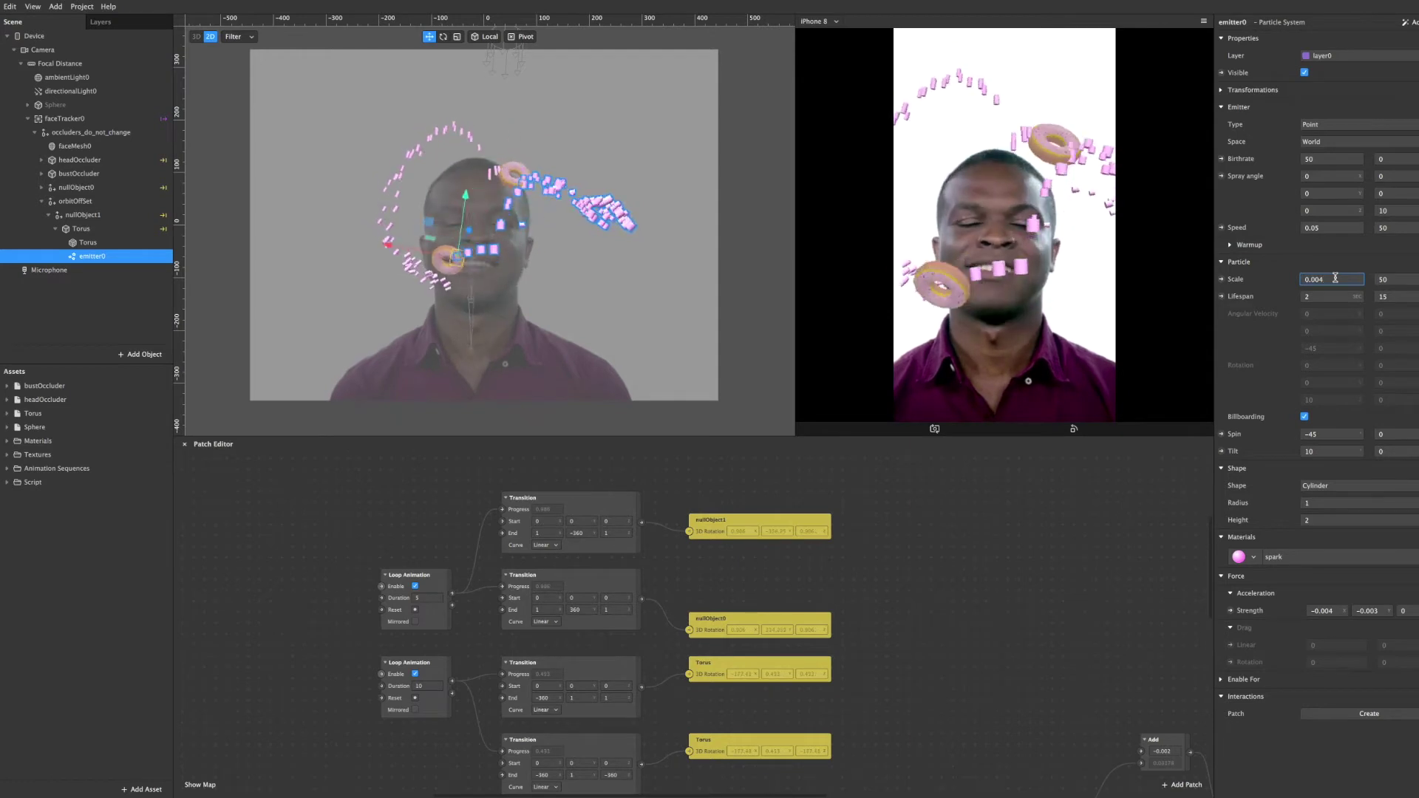
{"action": "key", "text": "BackSpace"}
{"action": "key", "text": "BackSpace"}
{"action": "type", "text": "1"}
{"action": "key", "text": "Return"}
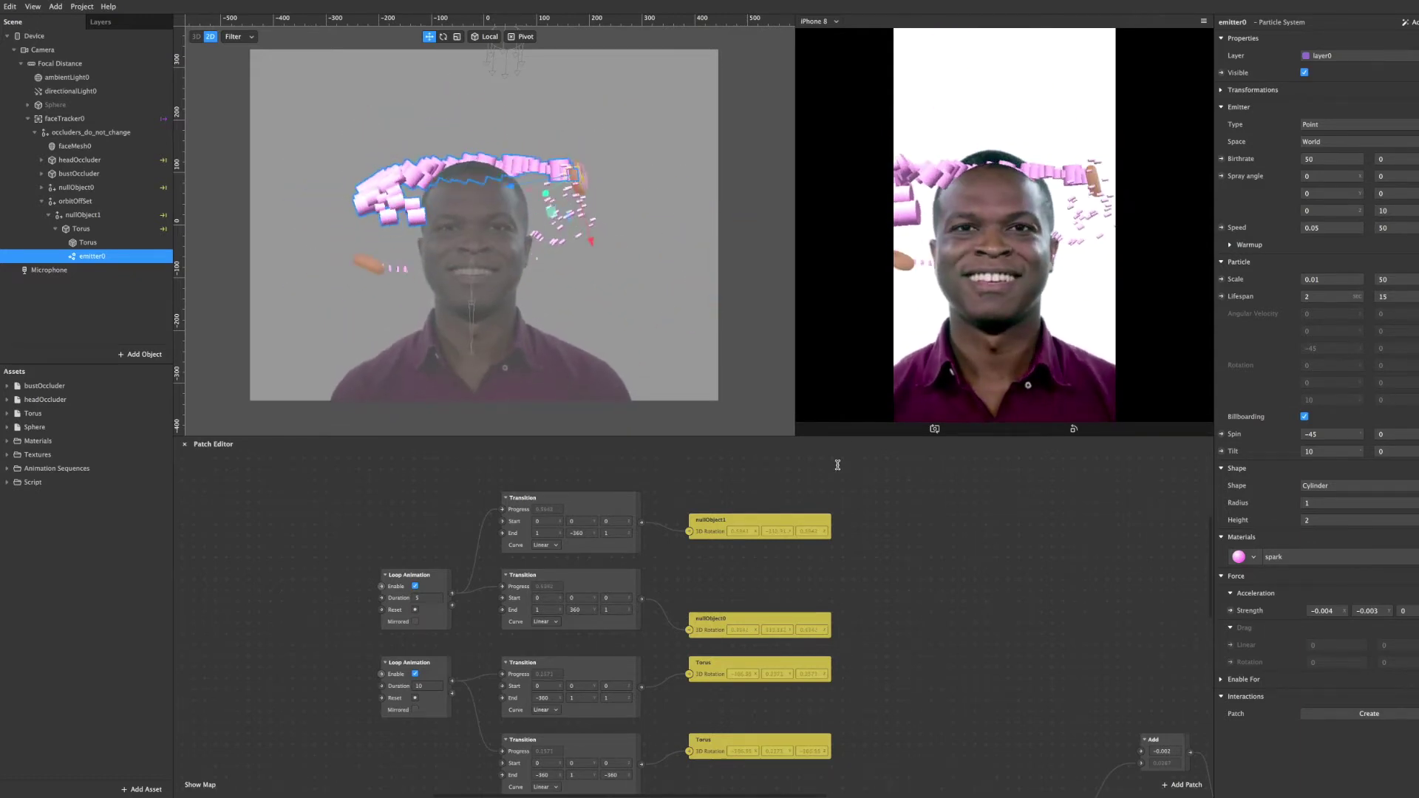
Step: Try a first Scale value of 0.0004, then settle on 0.004
{"action": "left_click", "coordinate": [1332, 280]}
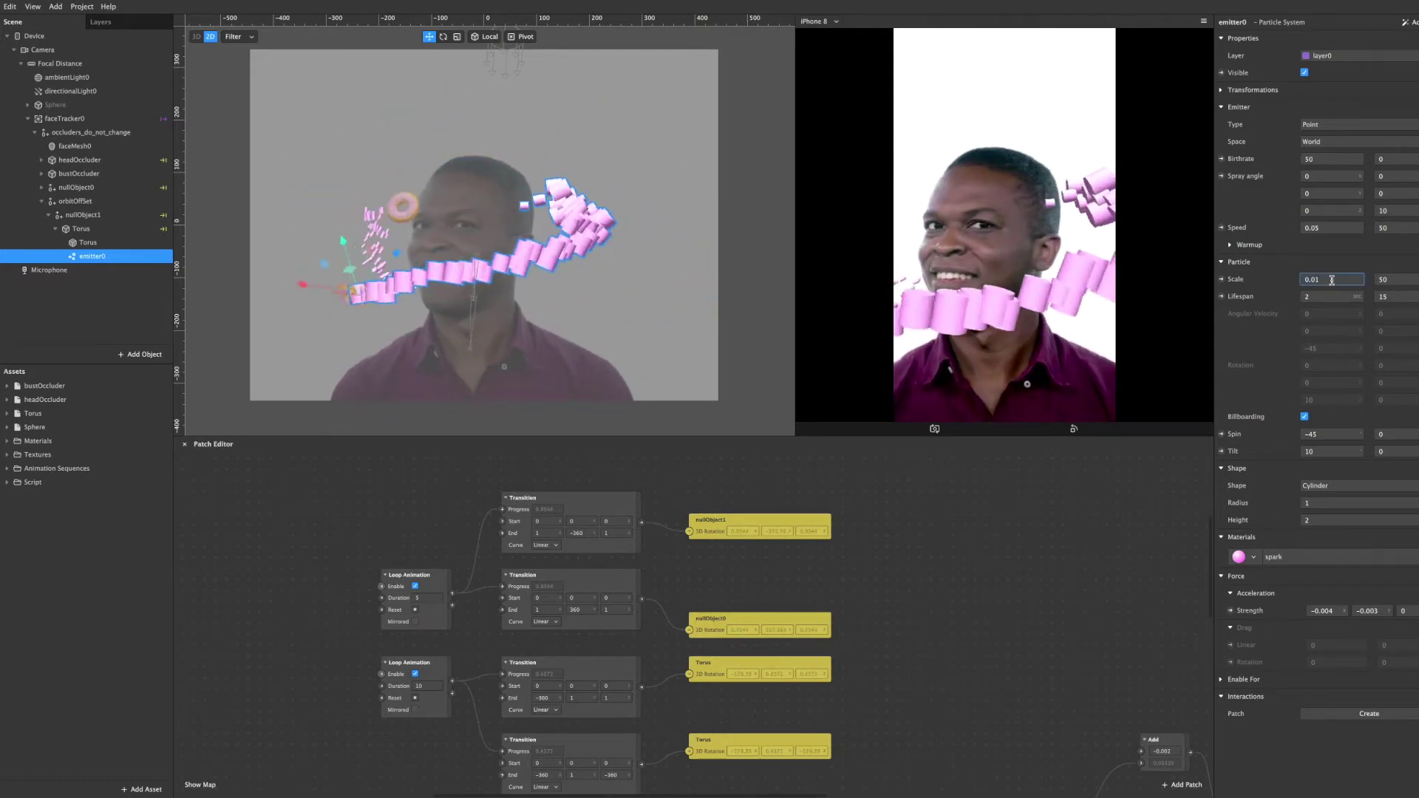
{"action": "key", "text": "Return"}
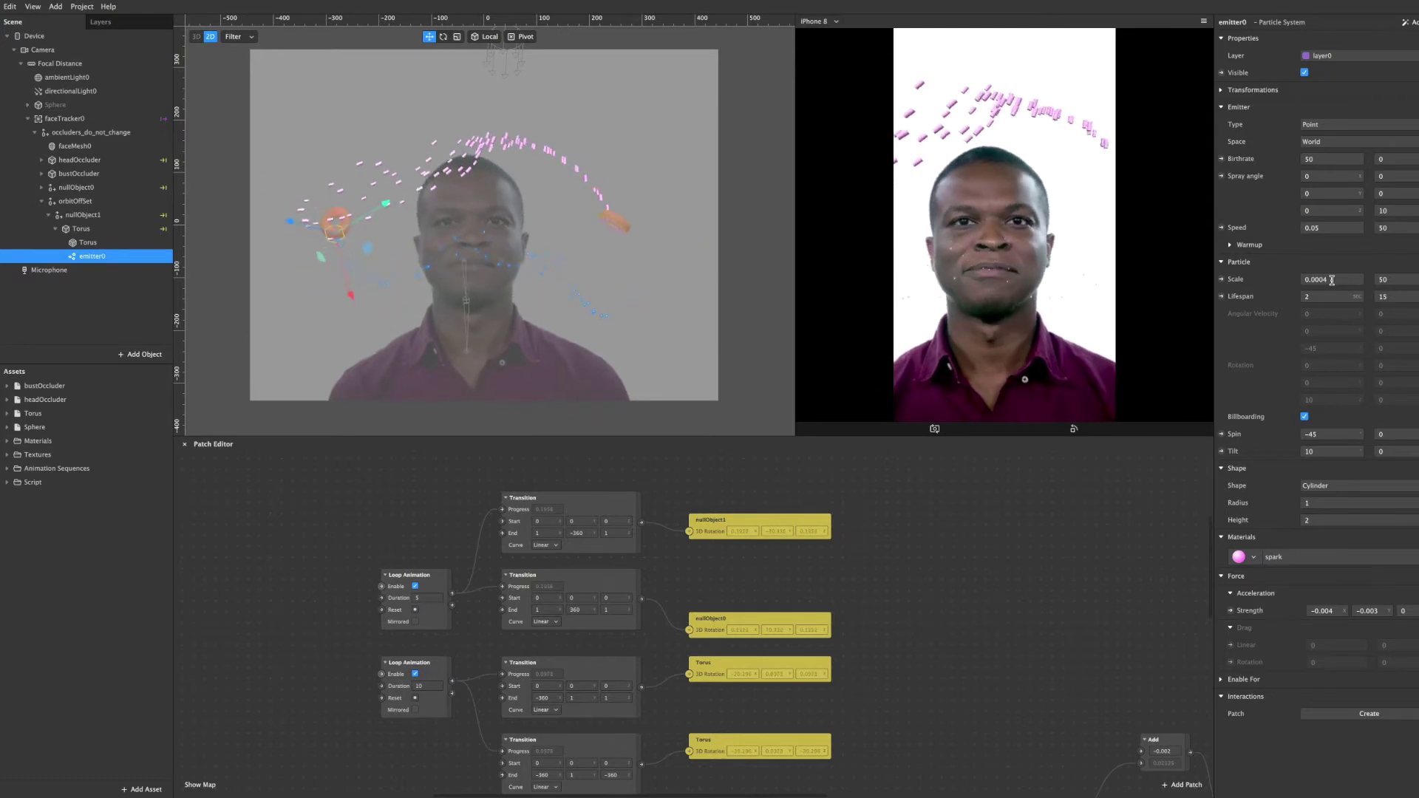
{"action": "left_click", "coordinate": [924, 484]}
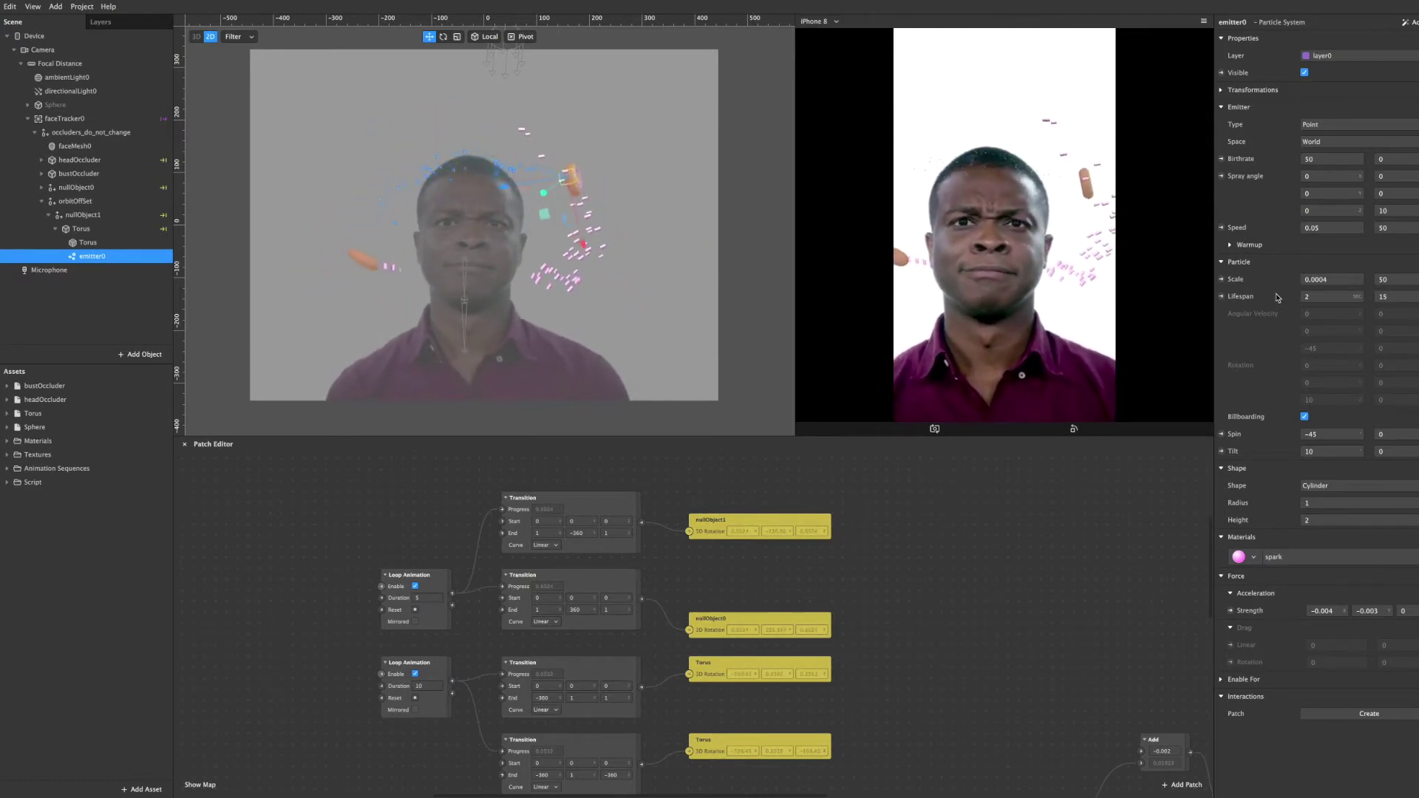
{"action": "left_click", "coordinate": [1332, 282]}
{"action": "key", "text": "Left"}
{"action": "key", "text": "BackSpace"}
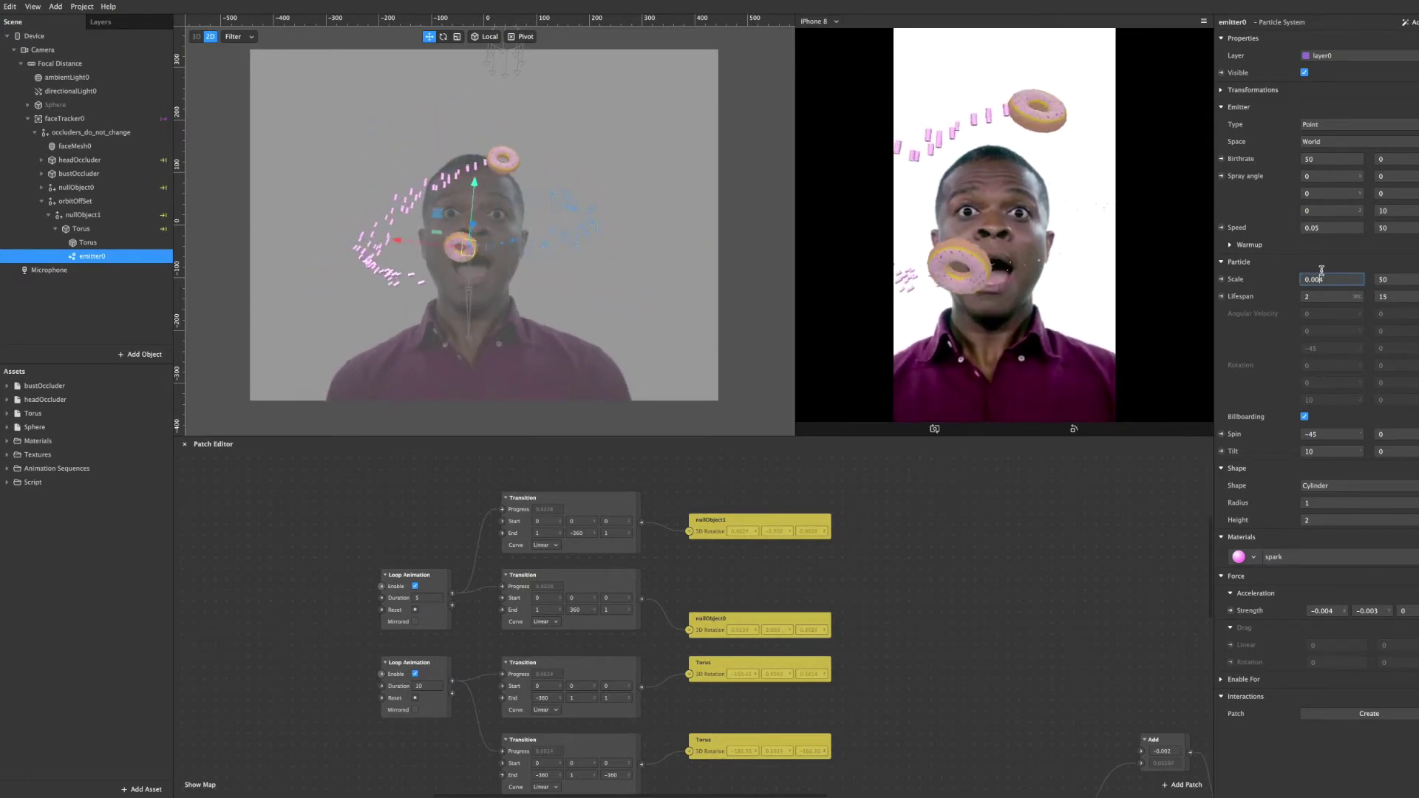
{"action": "key", "text": "Return"}
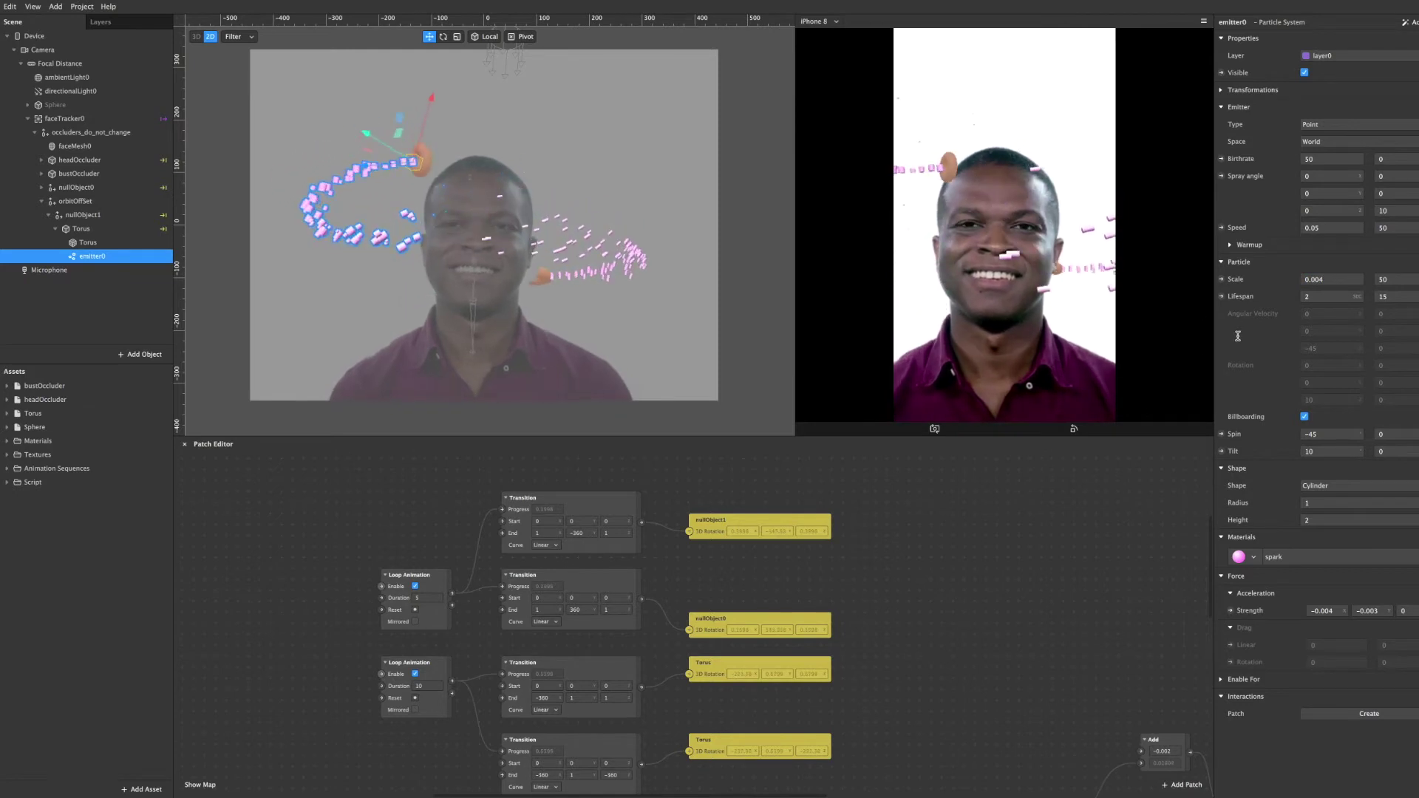
{"action": "left_click", "coordinate": [1387, 297]}
{"action": "key", "text": "BackSpace"}
{"action": "key", "text": "BackSpace"}
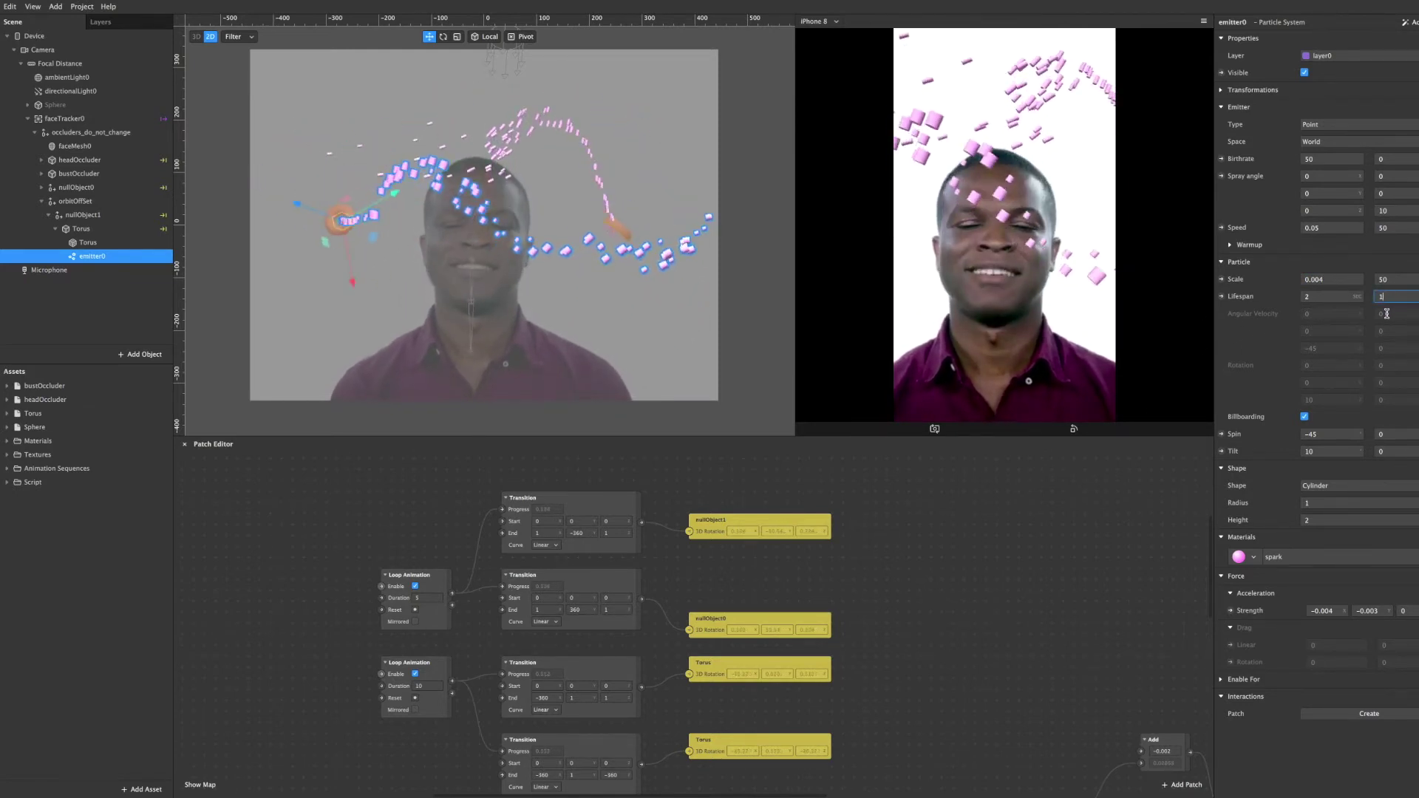
{"action": "type", "text": "50"}
{"action": "key", "text": "Return"}
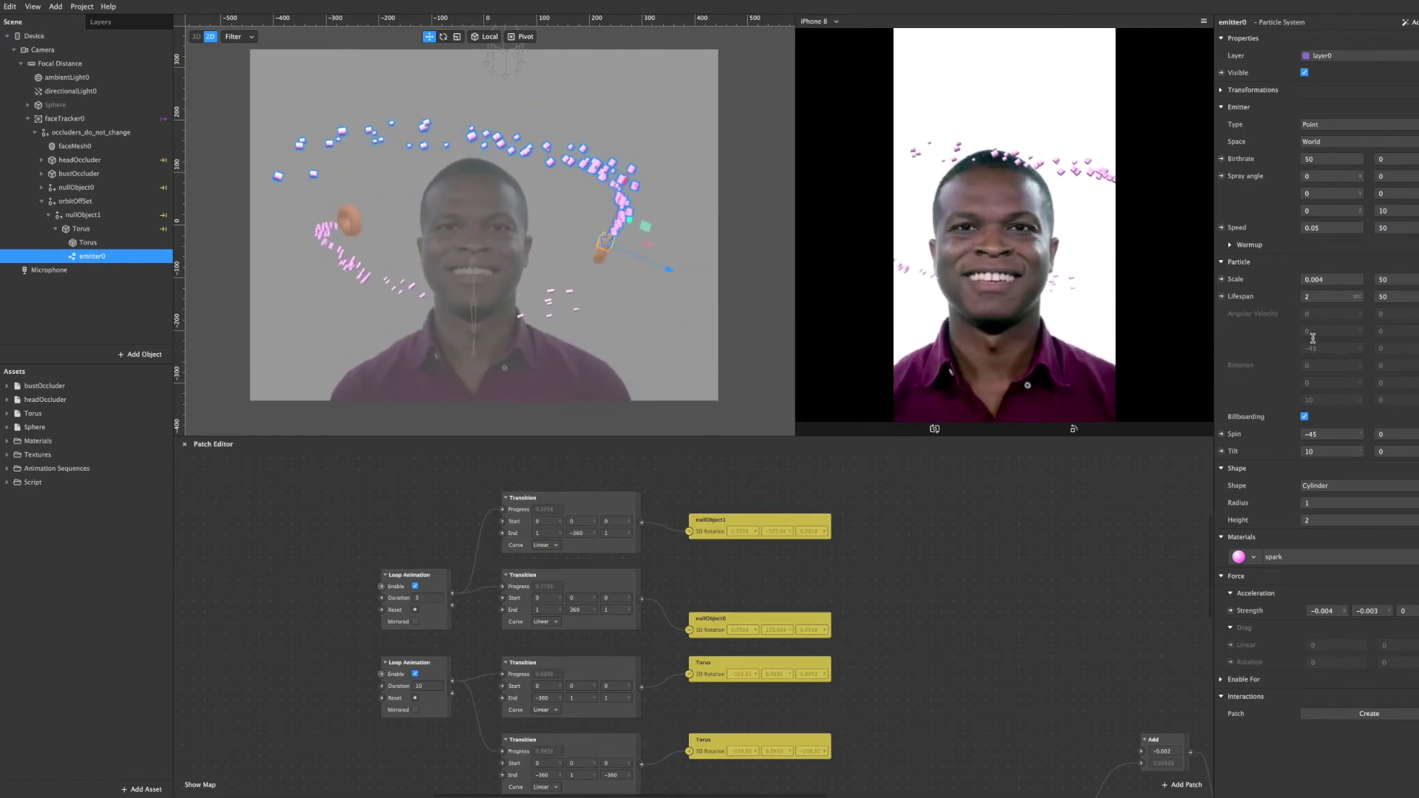
{"action": "left_click", "coordinate": [1381, 297]}
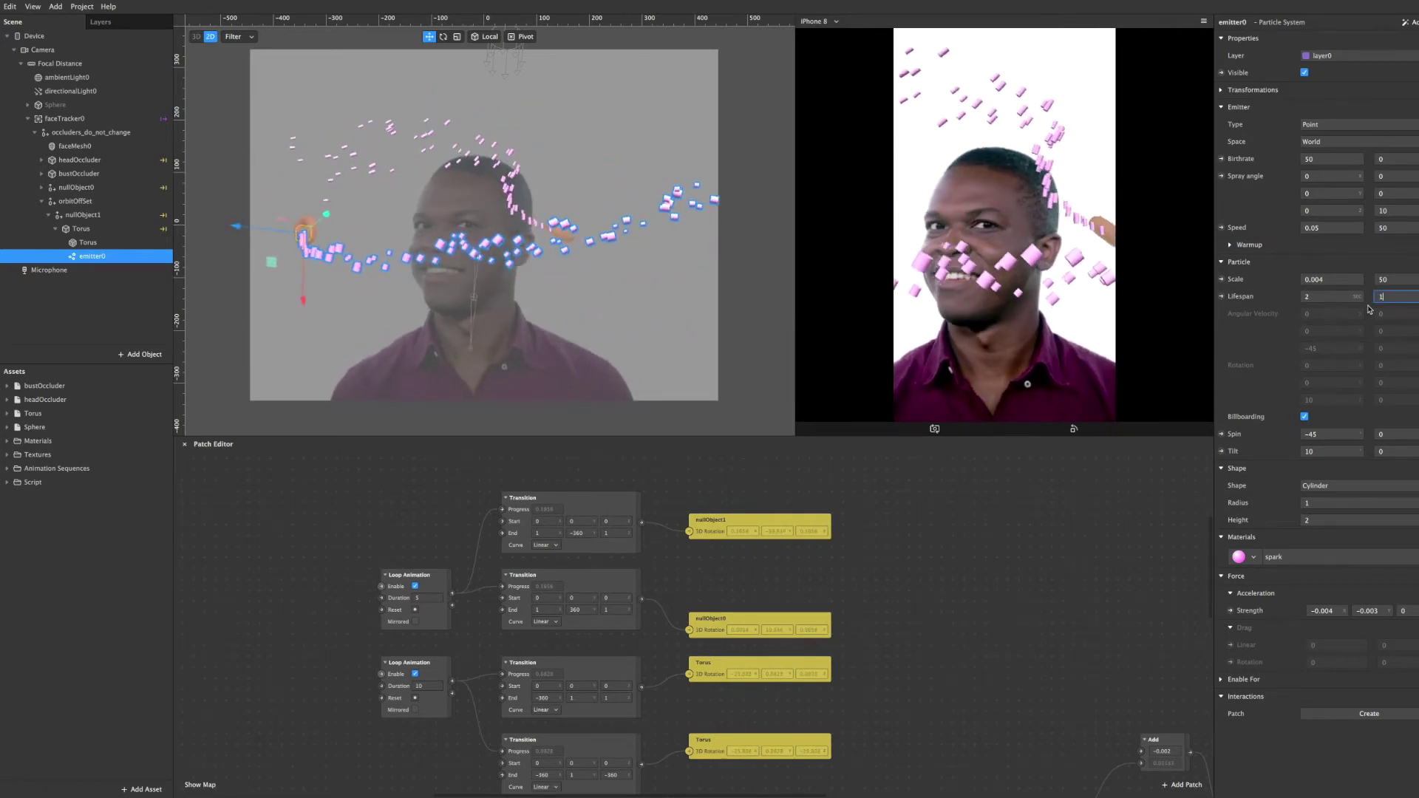
{"action": "type", "text": "100"}
{"action": "key", "text": "Return"}
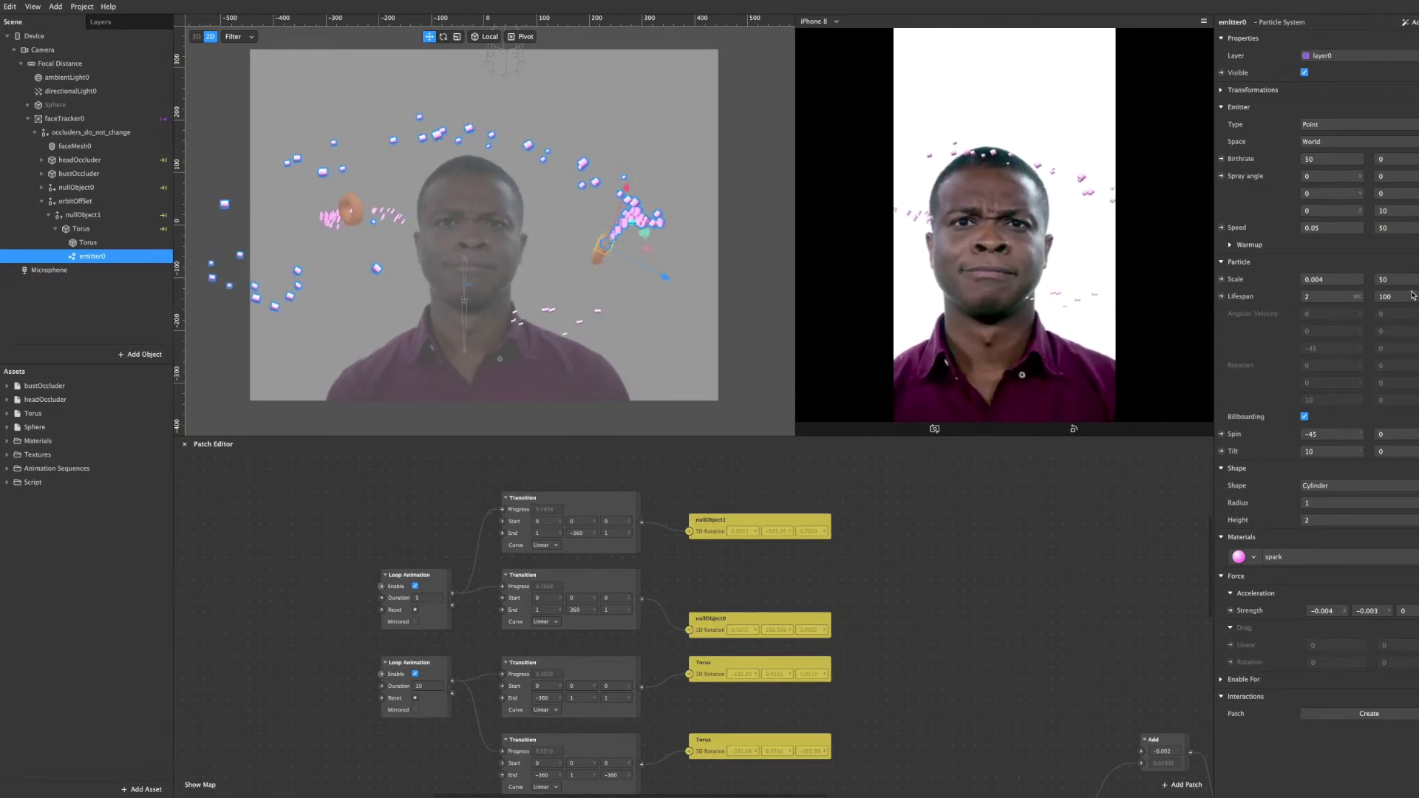
{"action": "left_click", "coordinate": [1387, 294]}
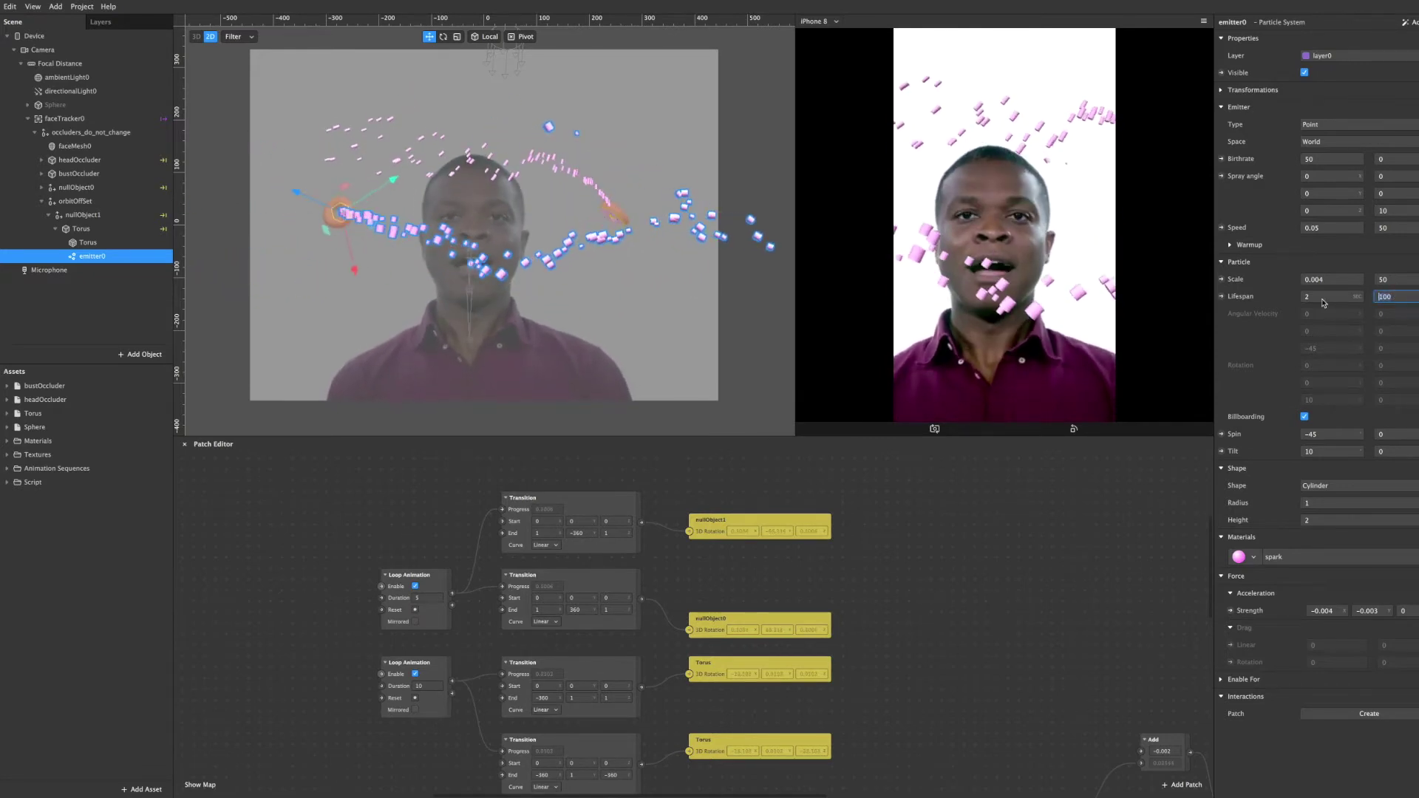
{"action": "type", "text": "15"}
{"action": "key", "text": "Return"}
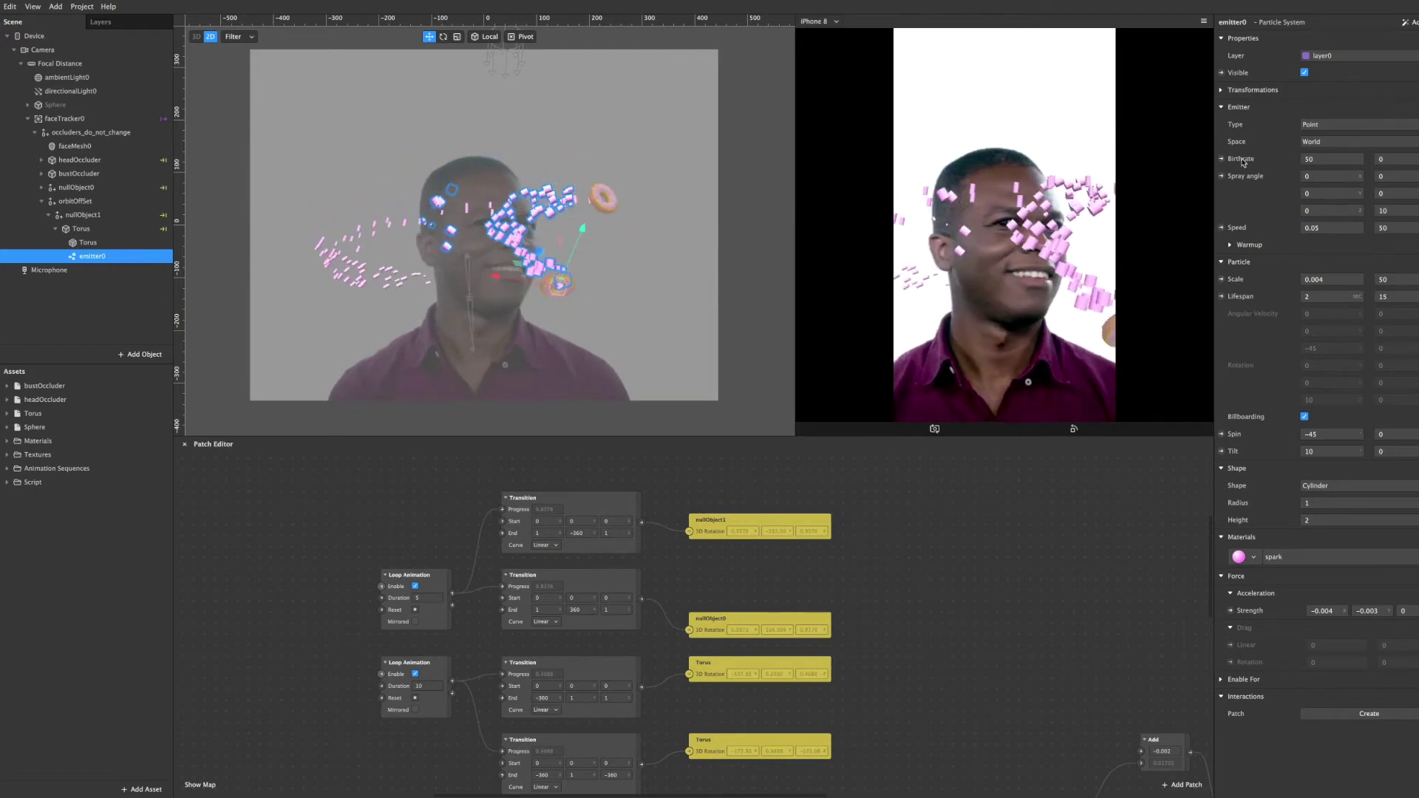
{"action": "left_click", "coordinate": [1316, 160]}
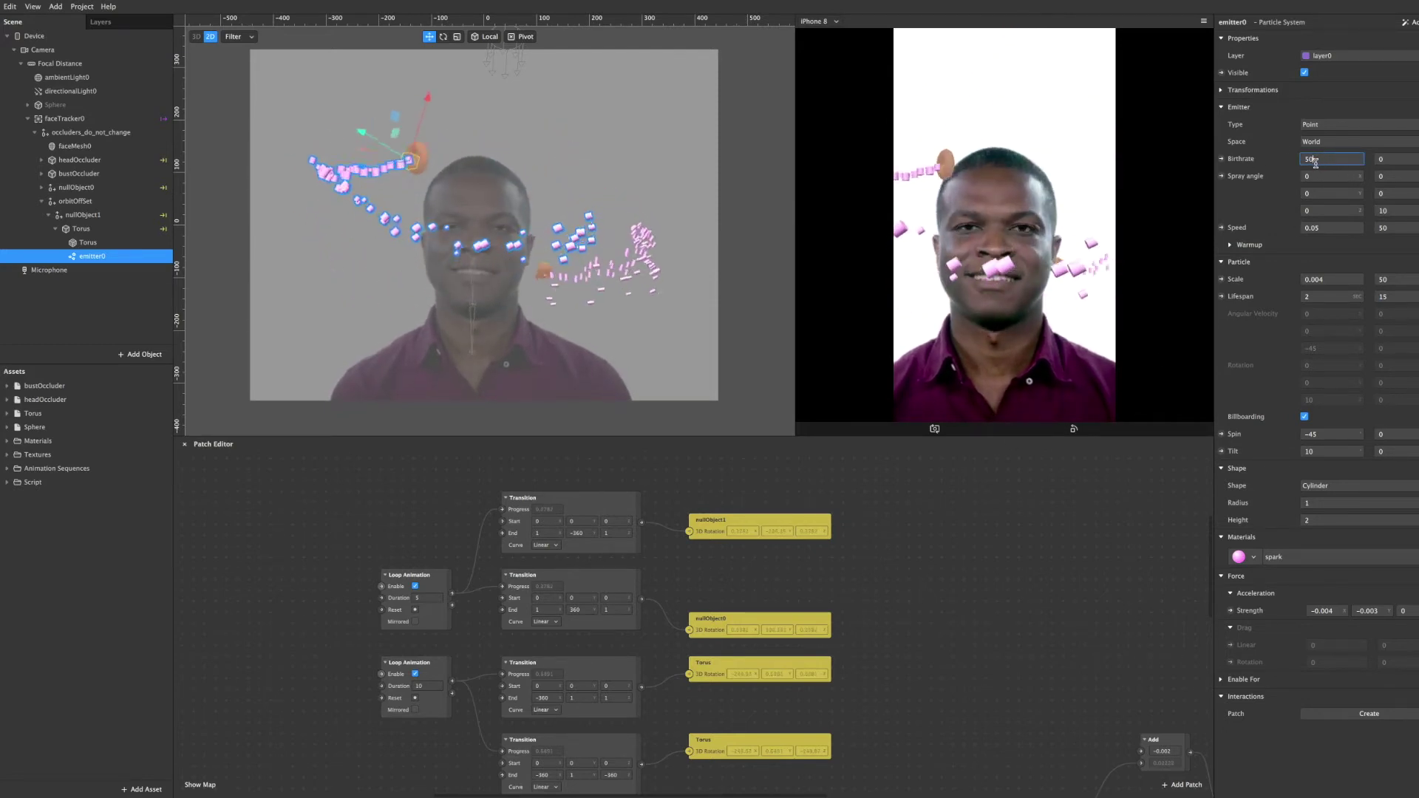
{"action": "left_click", "coordinate": [1308, 159]}
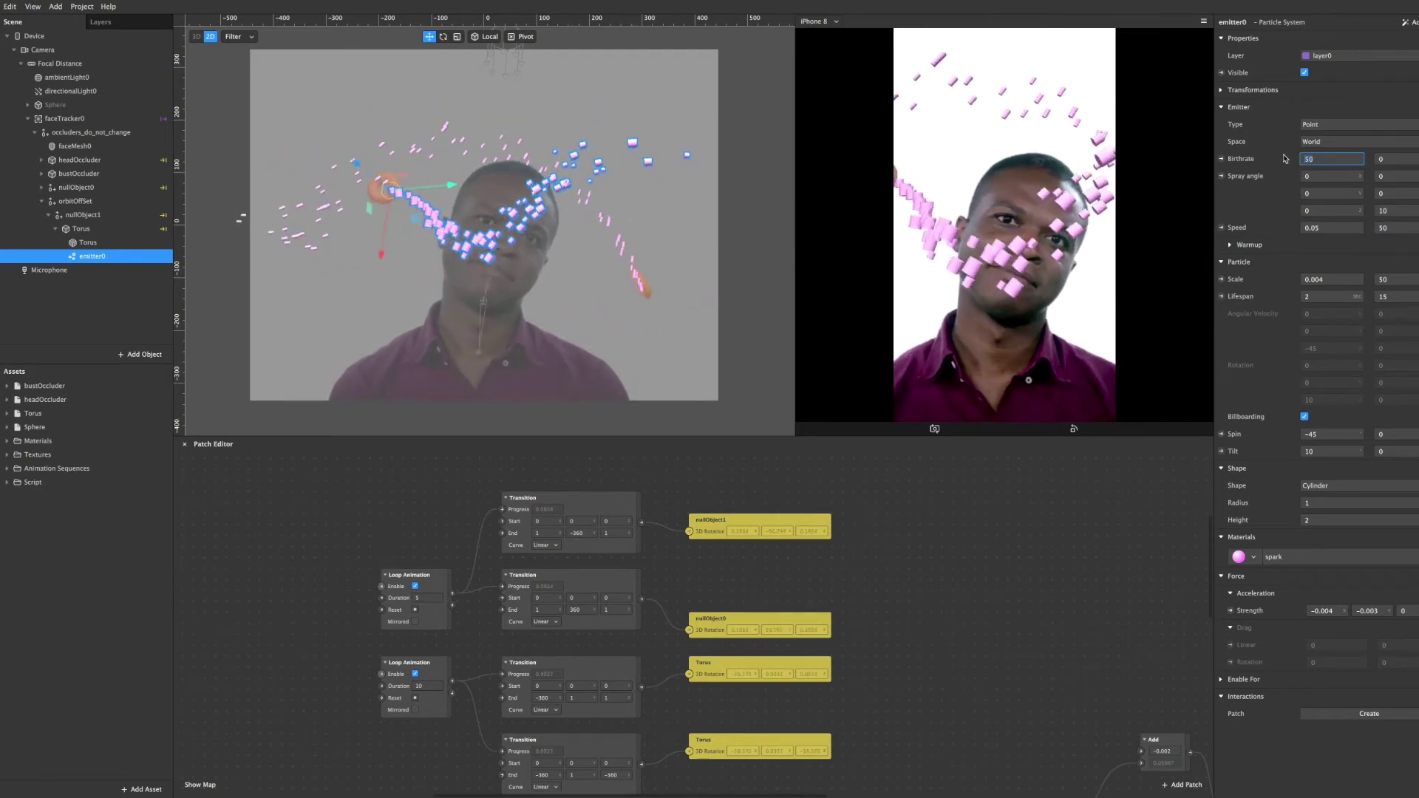
{"action": "type", "text": "2"}
{"action": "key", "text": "Return"}
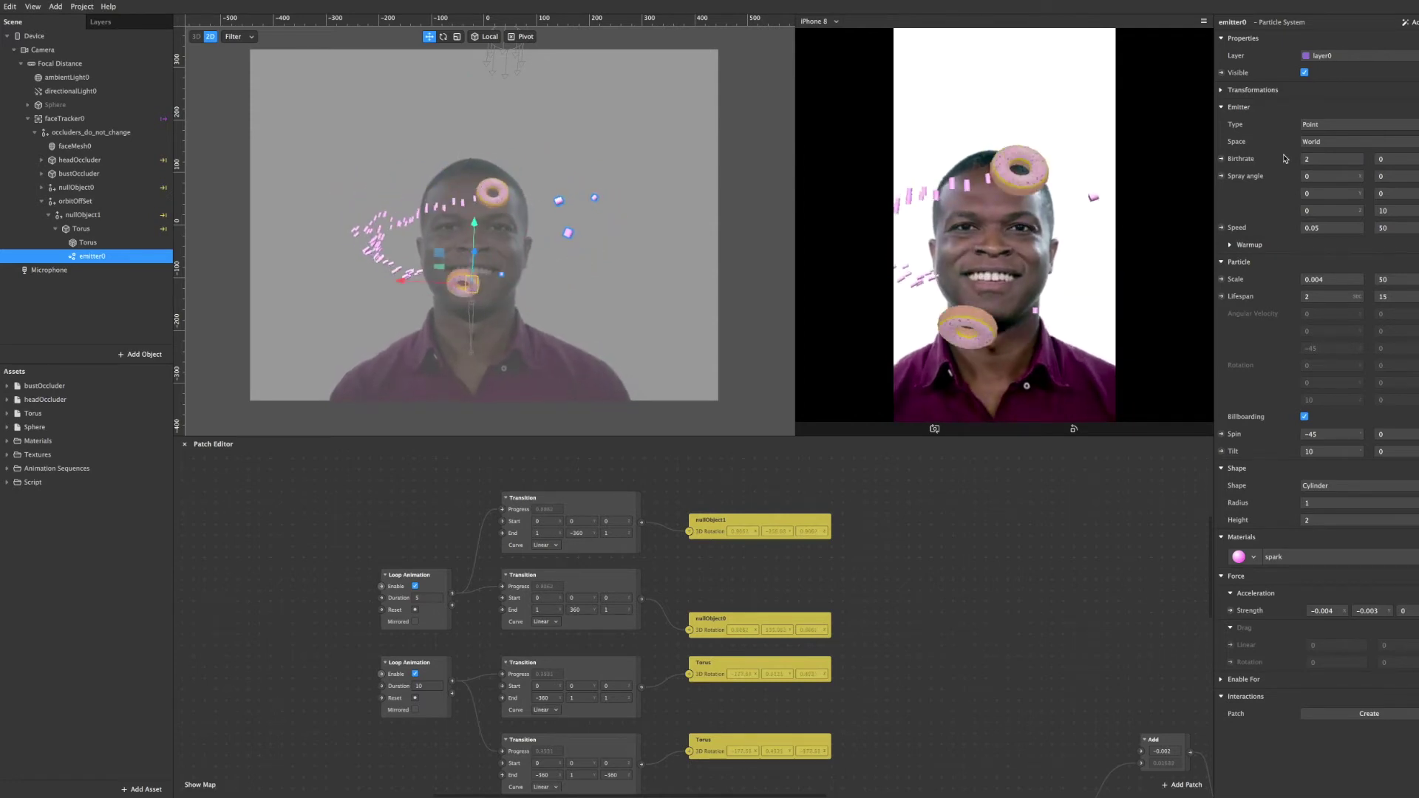
{"action": "left_click", "coordinate": [1323, 159]}
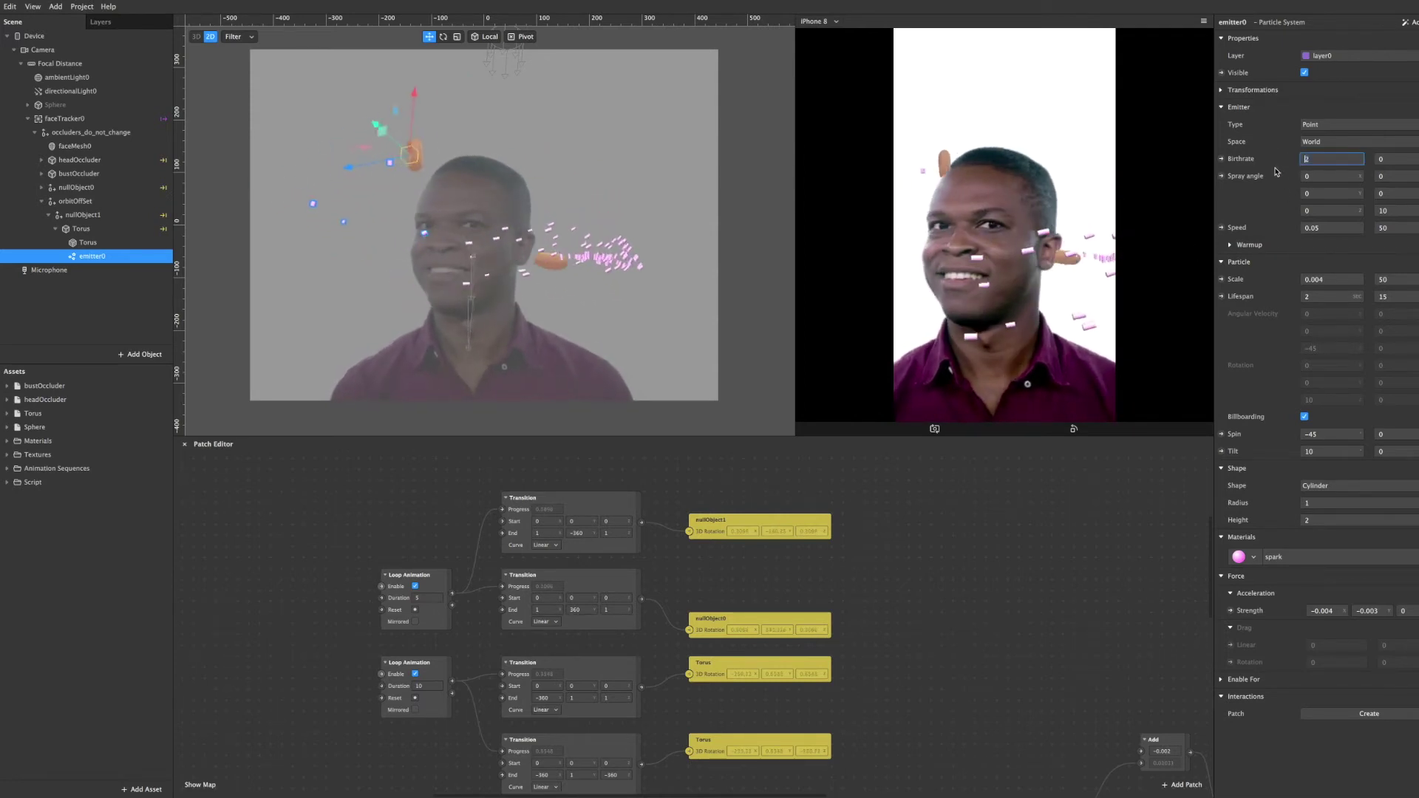
{"action": "type", "text": "5"}
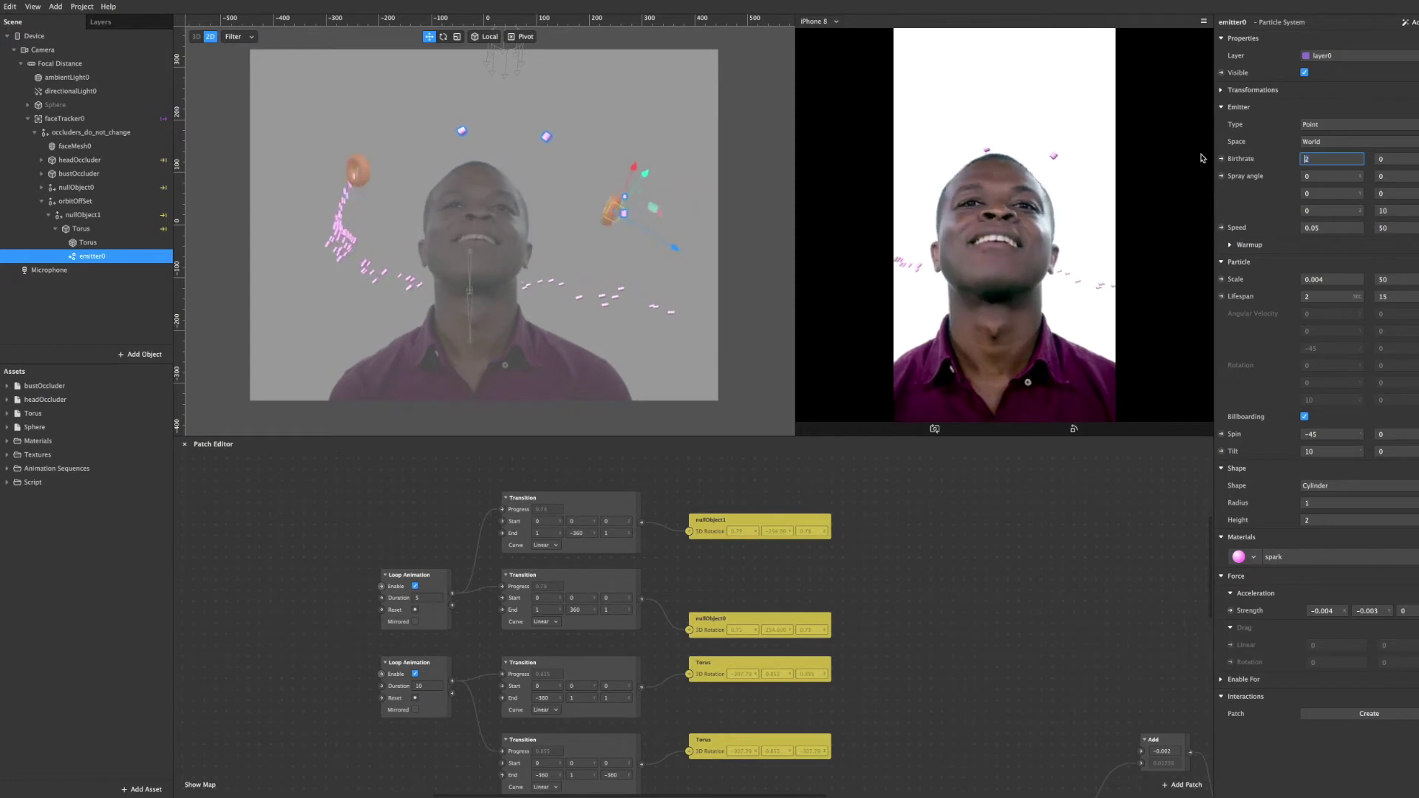
{"action": "type", "text": "0"}
{"action": "key", "text": "Return"}
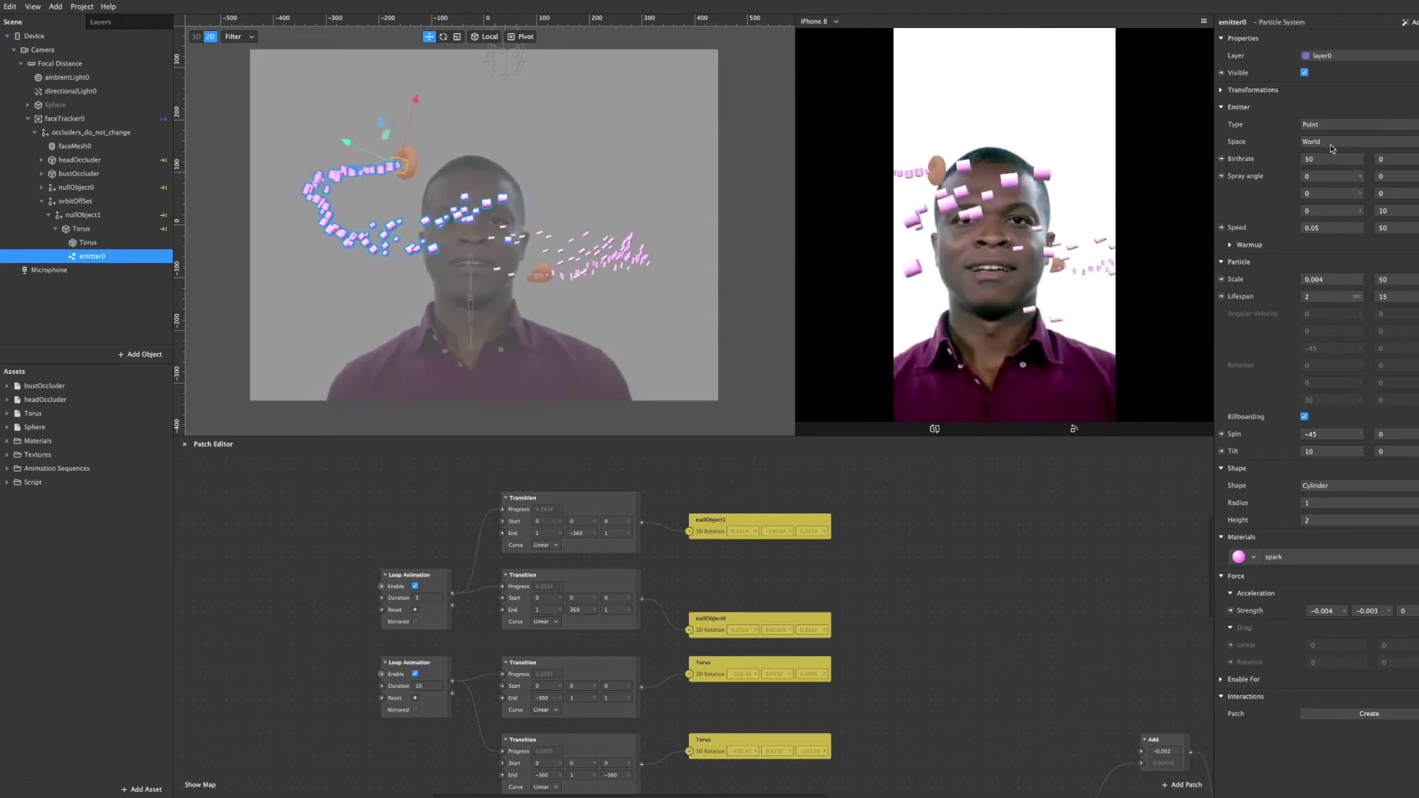
Step: Switch emitter0's emission Space from World to Local
{"action": "left_click", "coordinate": [1332, 143]}
{"action": "left_click", "coordinate": [1333, 155]}
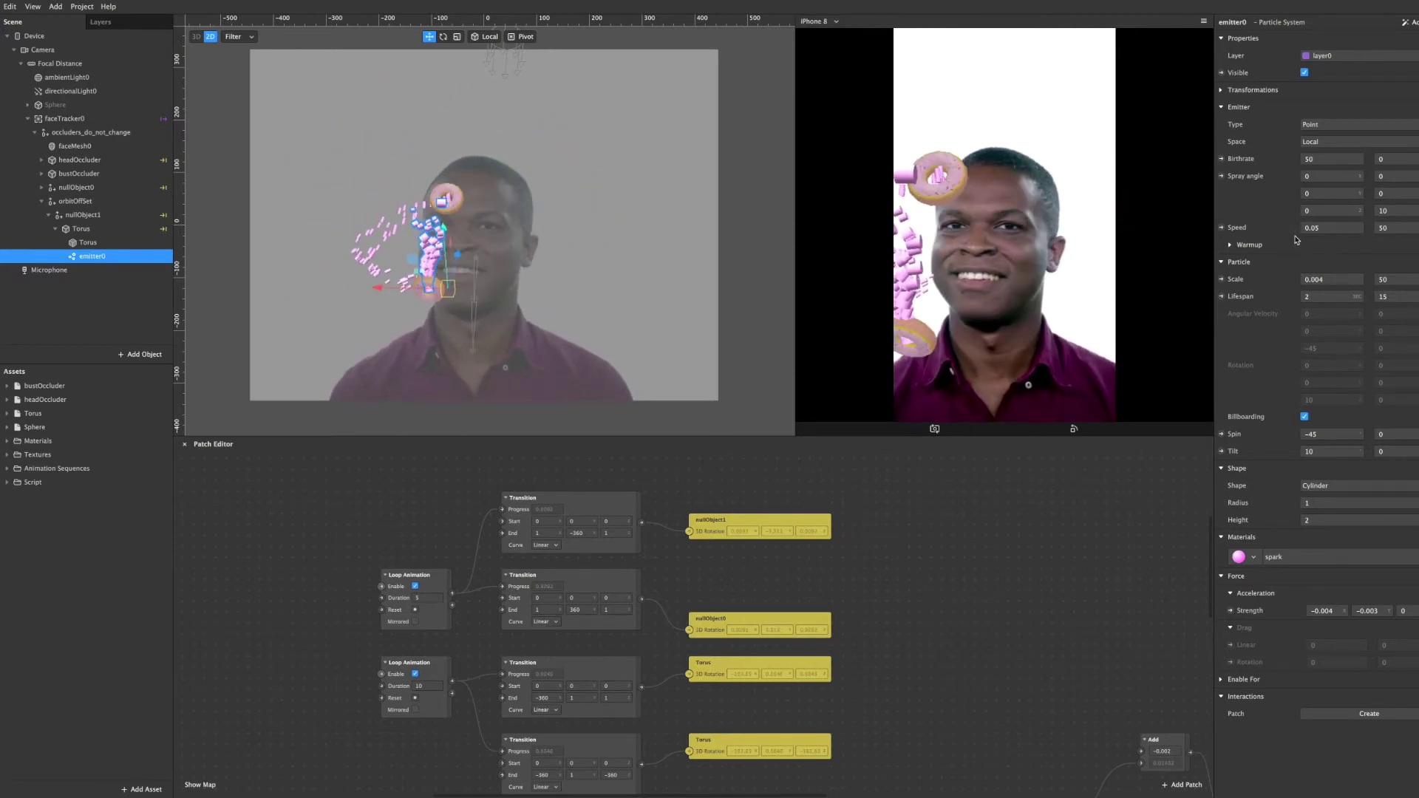
Step: Set emitter0's Space back to World, keeping the Point type
{"action": "left_click", "coordinate": [1329, 125]}
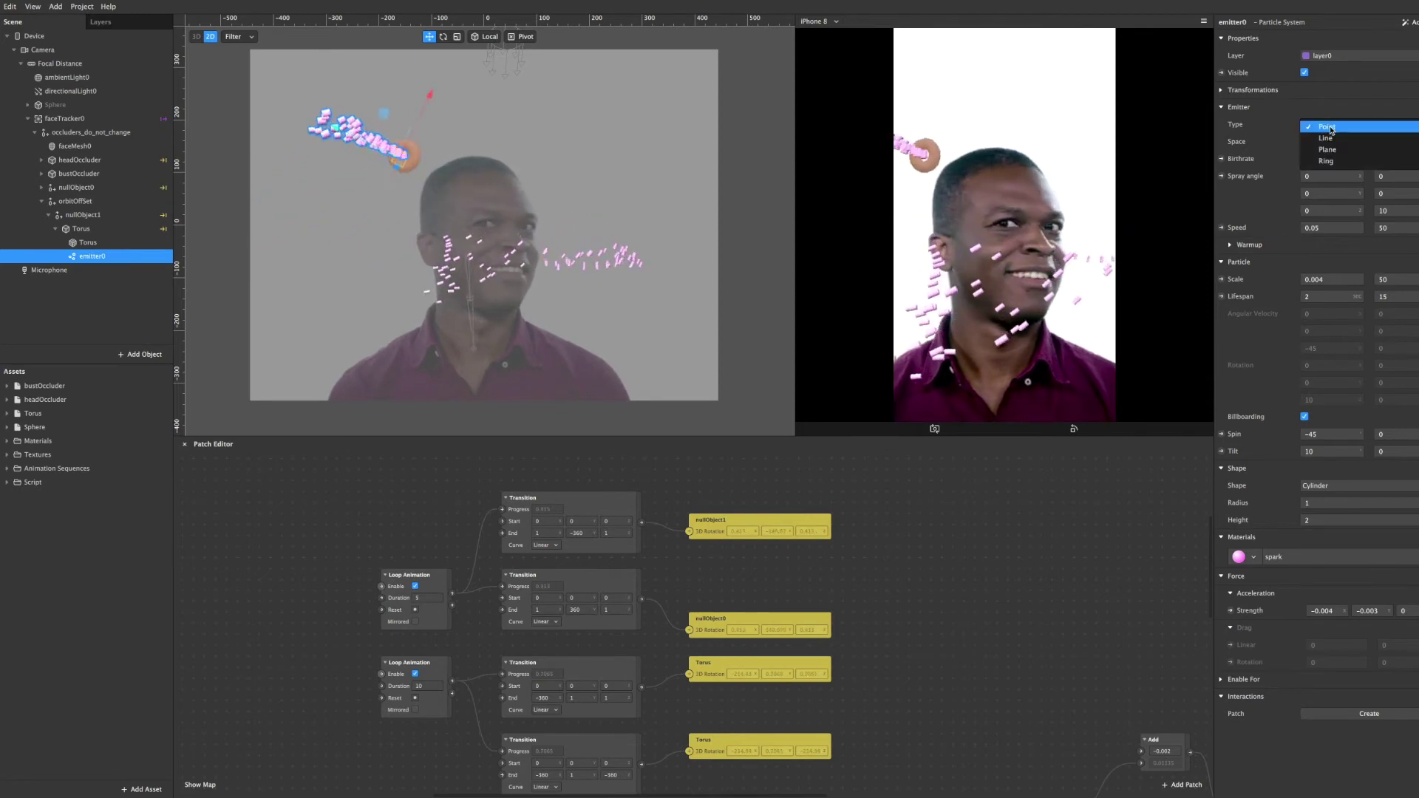
{"action": "left_click", "coordinate": [1328, 127]}
{"action": "left_click", "coordinate": [1330, 144]}
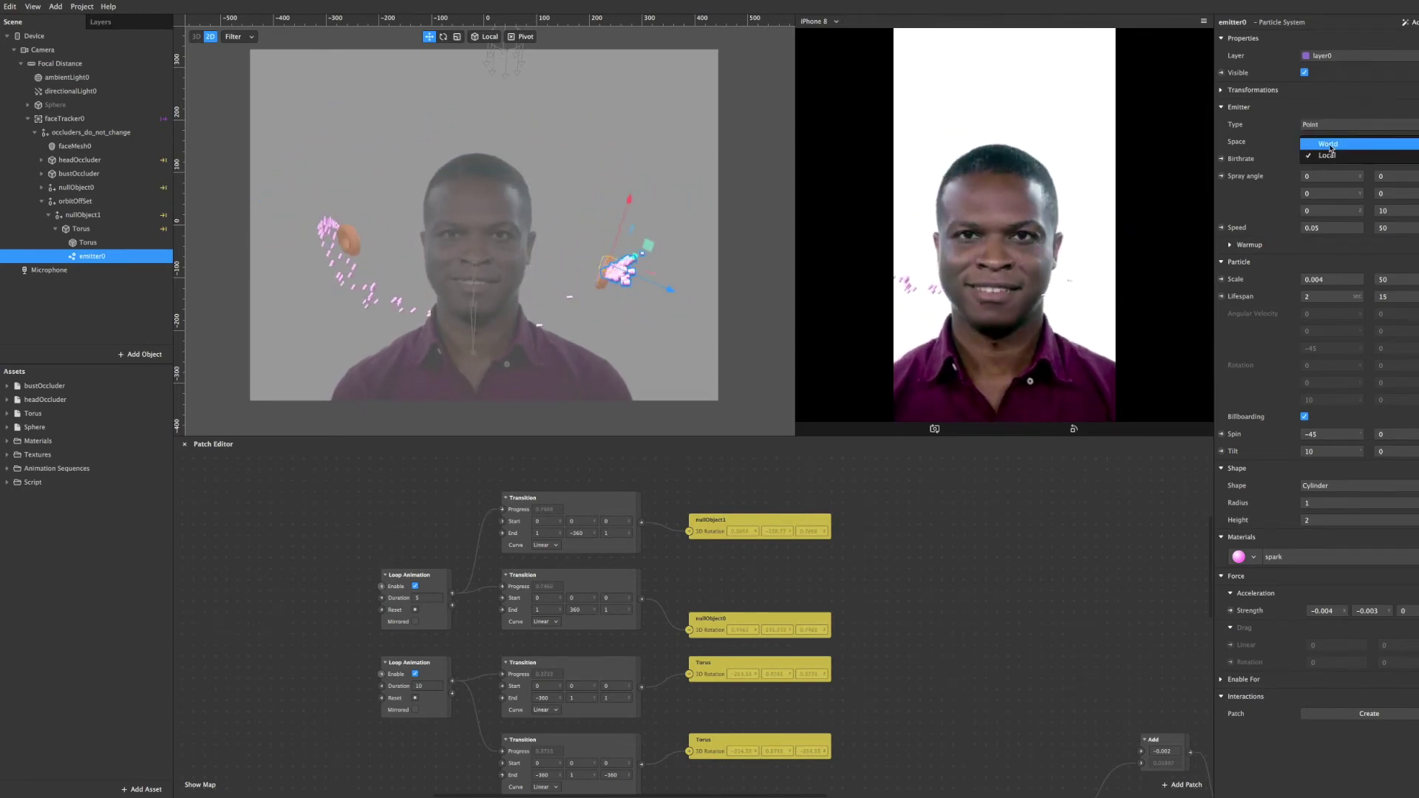
{"action": "left_click", "coordinate": [1330, 144]}
Step: Try the Ring, Line and Plane emitter types, then return Type to Point
{"action": "left_click", "coordinate": [1330, 125]}
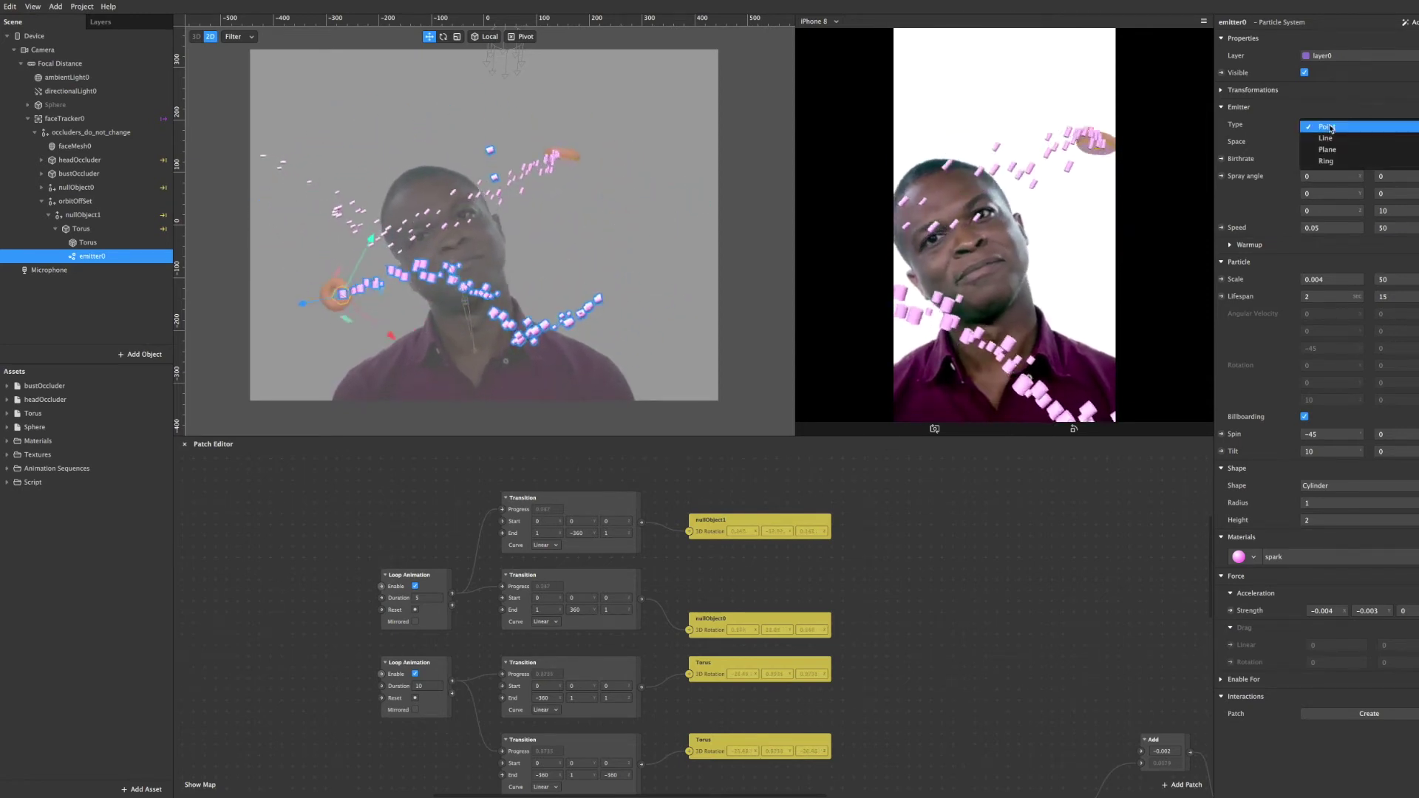
{"action": "left_click", "coordinate": [1328, 162]}
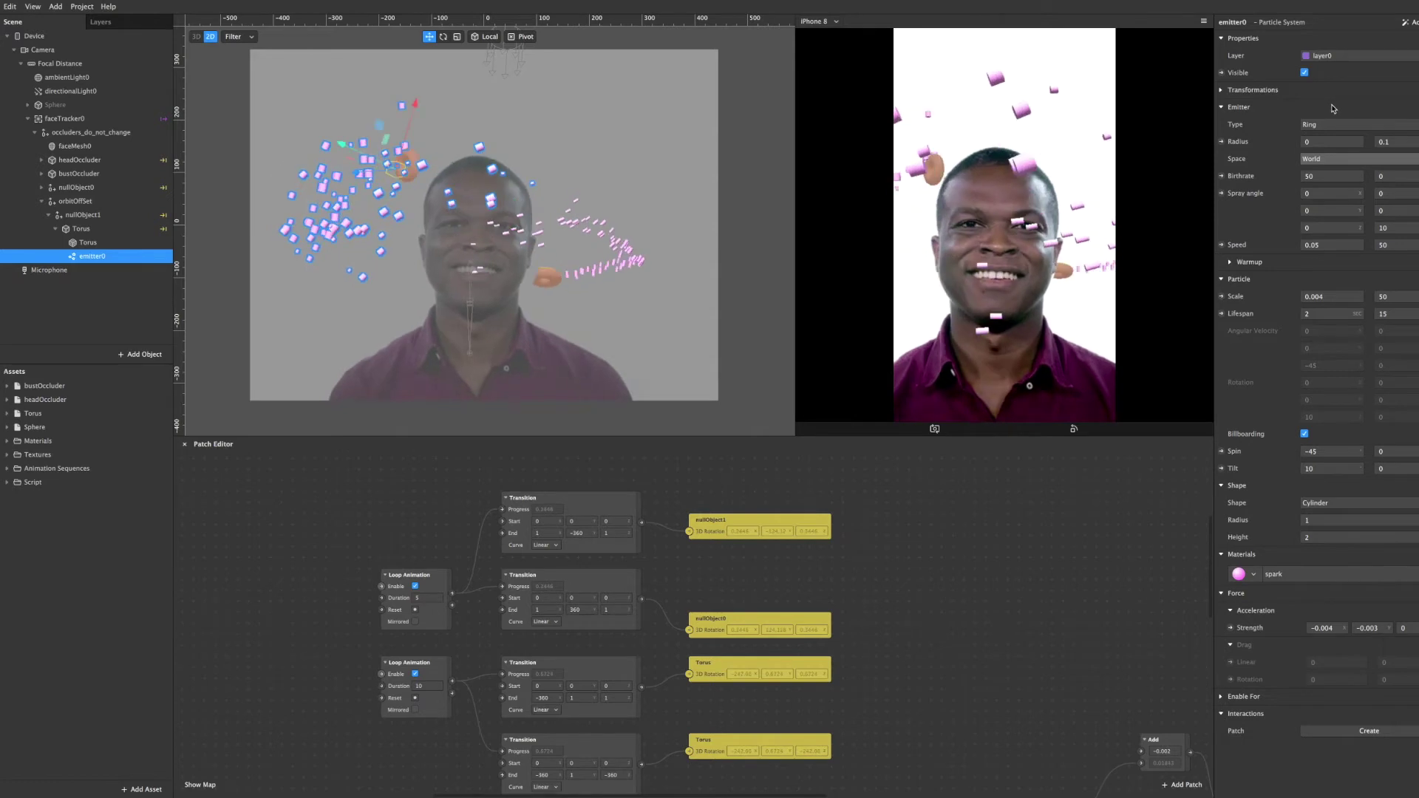
{"action": "left_click", "coordinate": [1340, 124]}
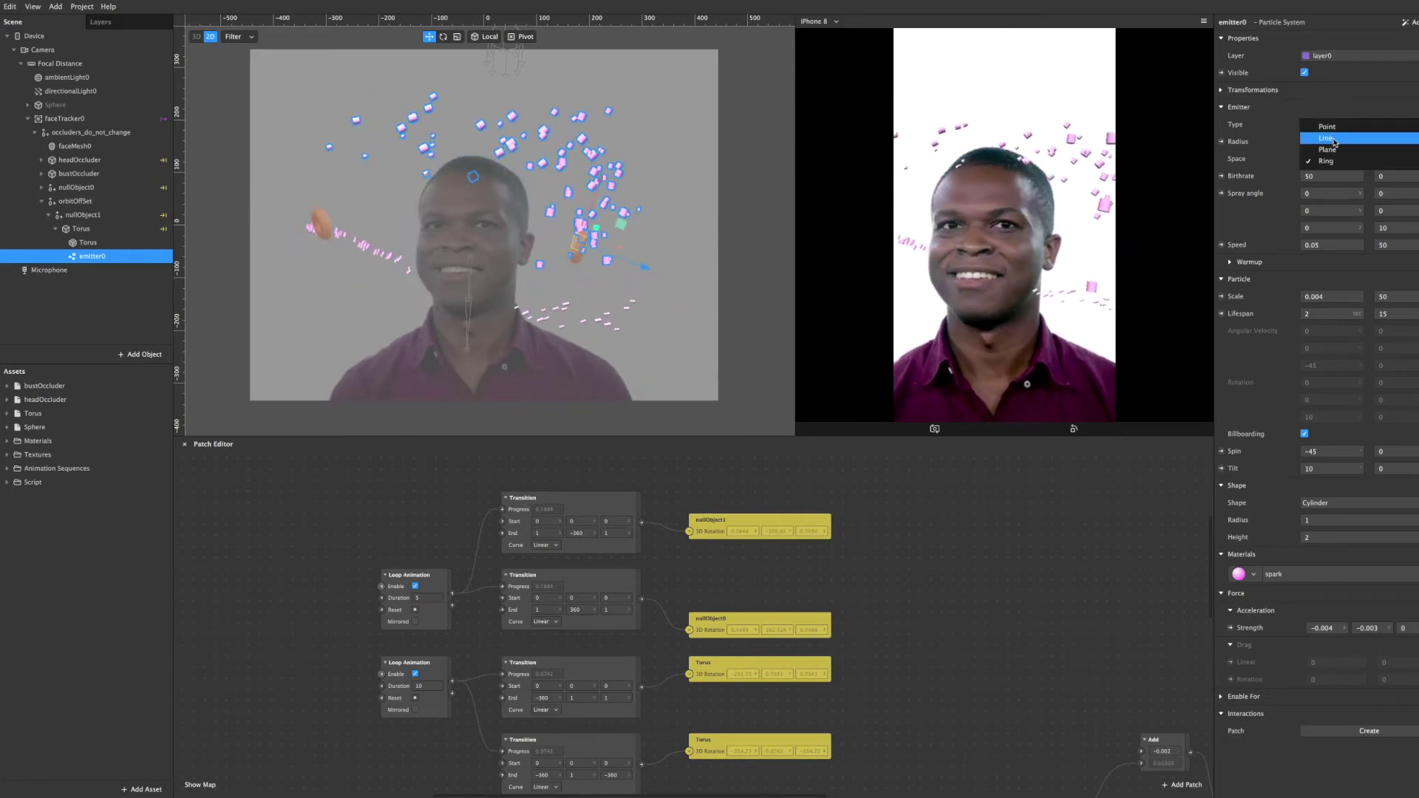
{"action": "left_click", "coordinate": [1326, 177]}
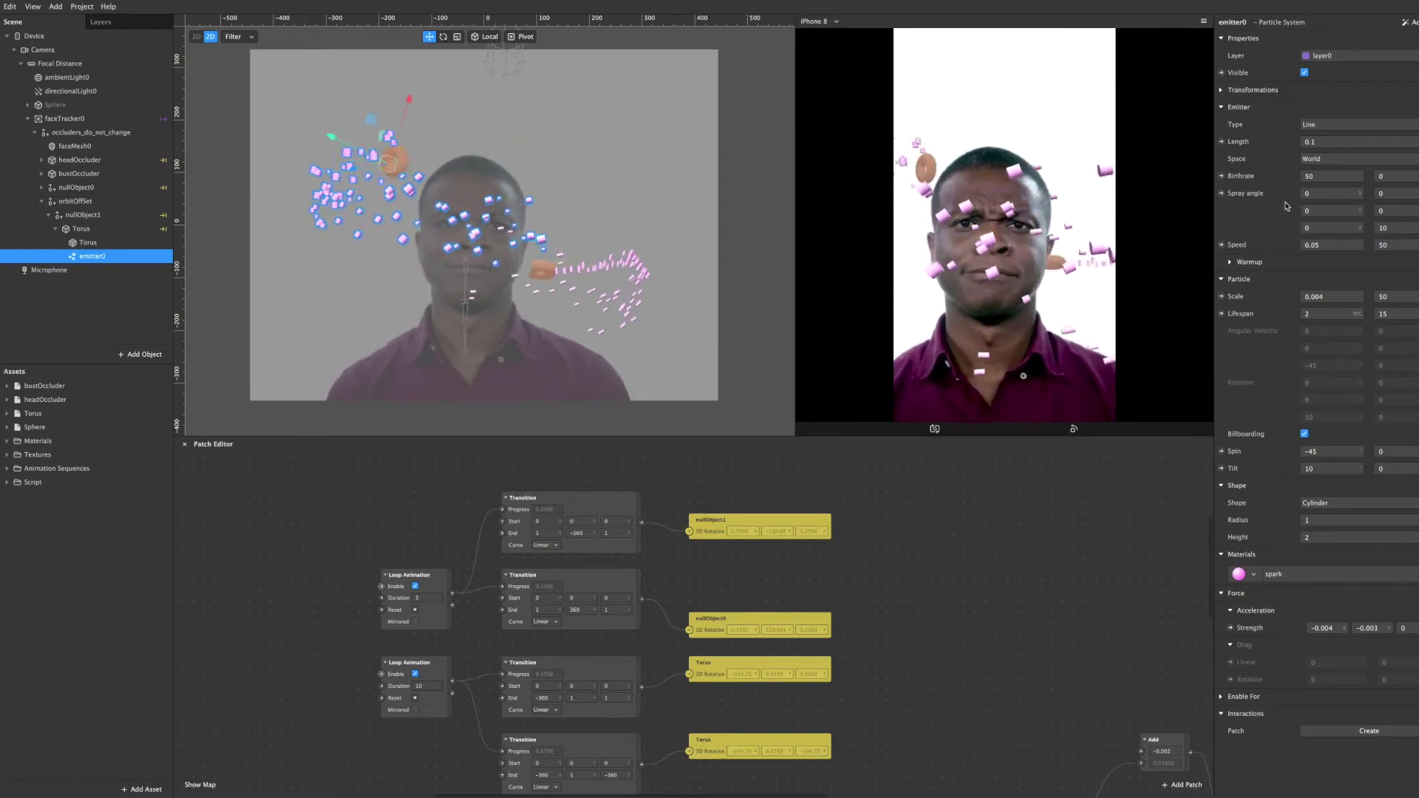
{"action": "left_click", "coordinate": [1323, 124]}
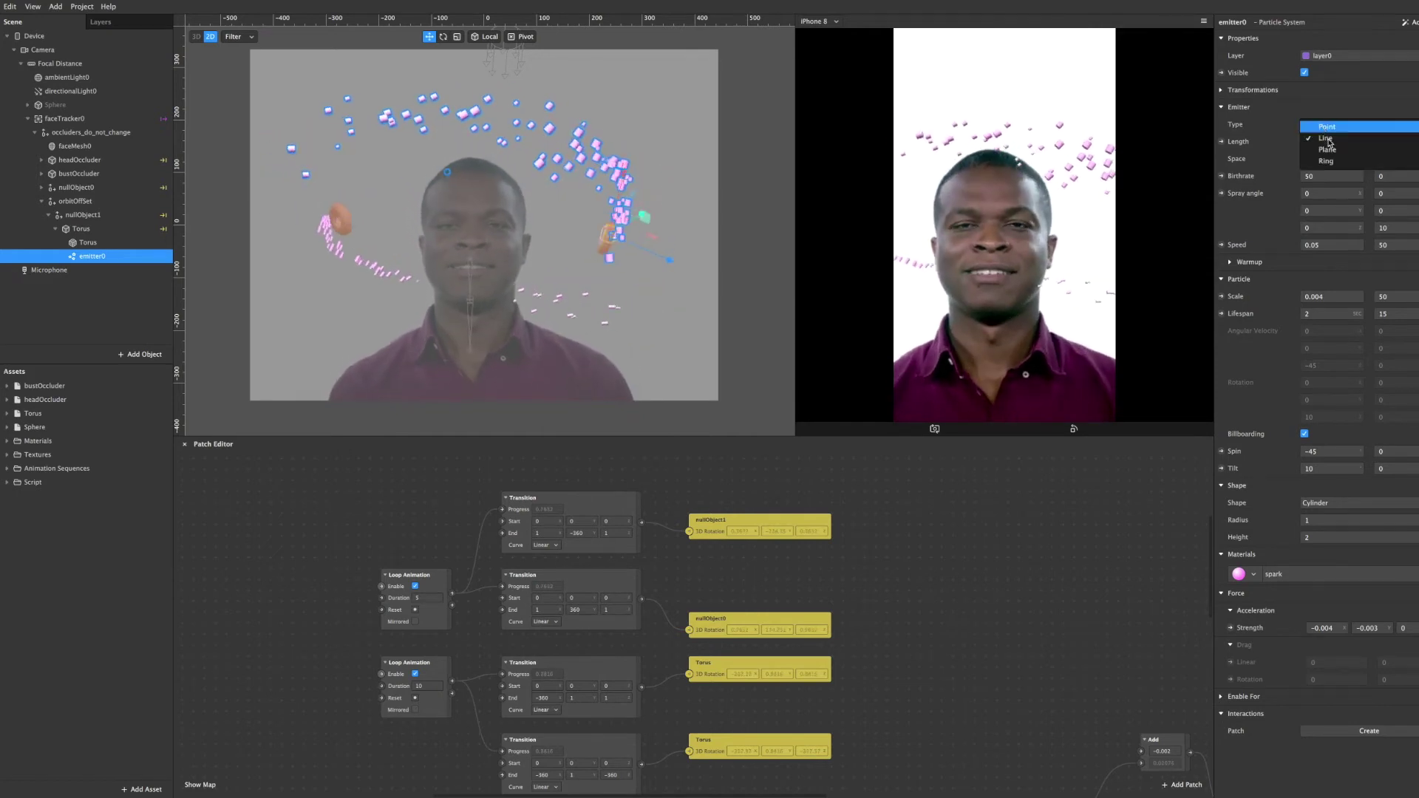
{"action": "left_click", "coordinate": [1331, 153]}
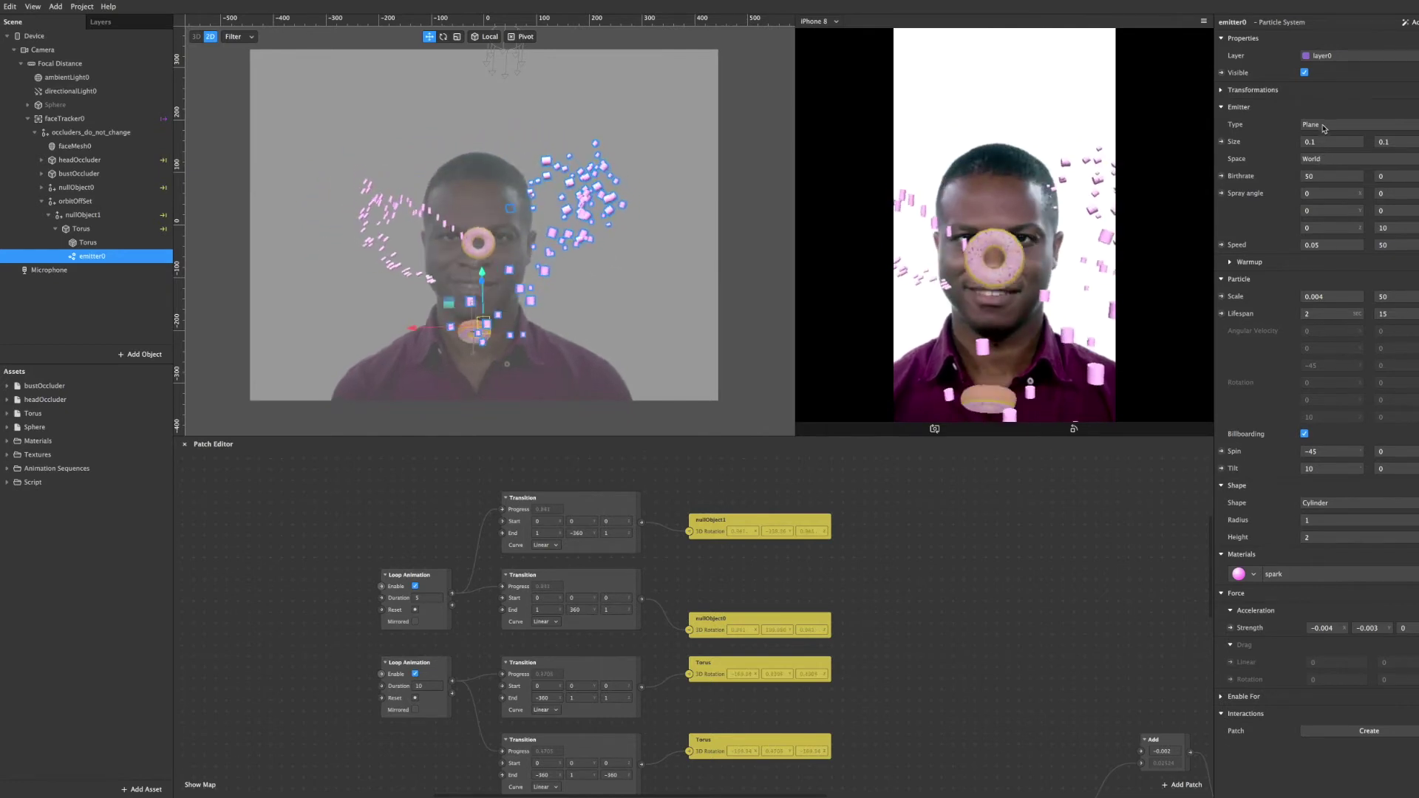
{"action": "left_click", "coordinate": [1324, 125]}
{"action": "left_click", "coordinate": [1327, 128]}
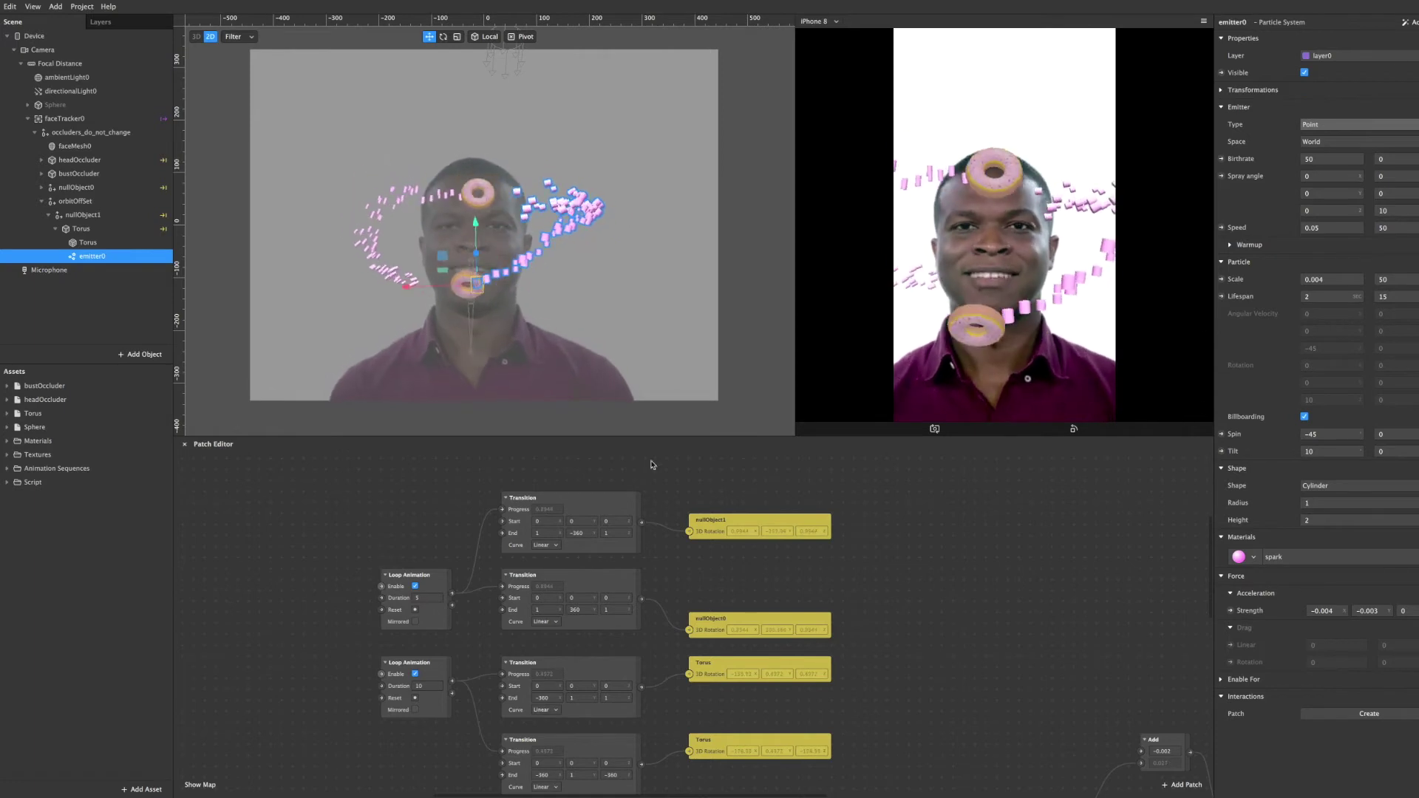
Step: Check the Materials dropdown keeping spark, then inspect the spark material in Assets
{"action": "left_click", "coordinate": [1254, 559]}
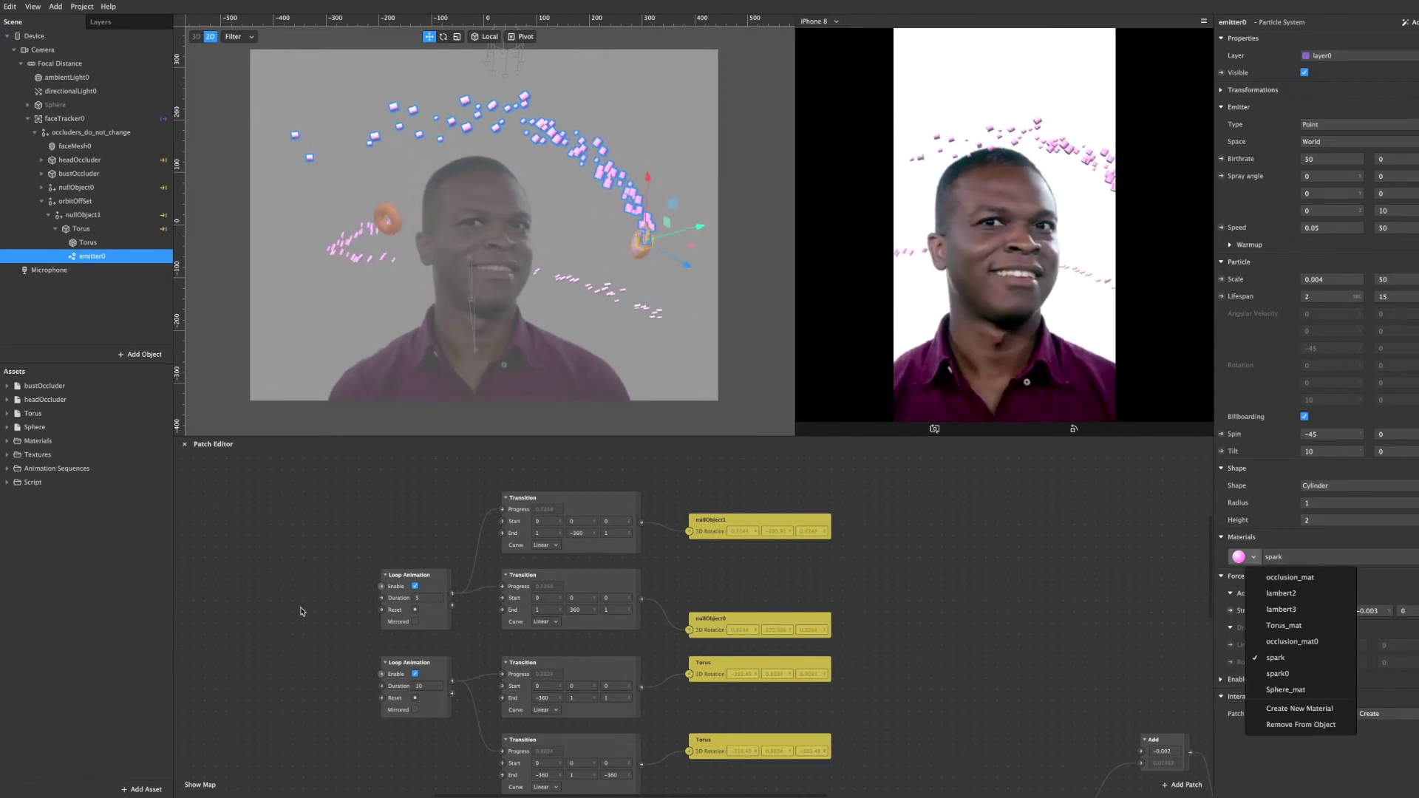
{"action": "left_click", "coordinate": [61, 625]}
{"action": "left_click", "coordinate": [7, 441]}
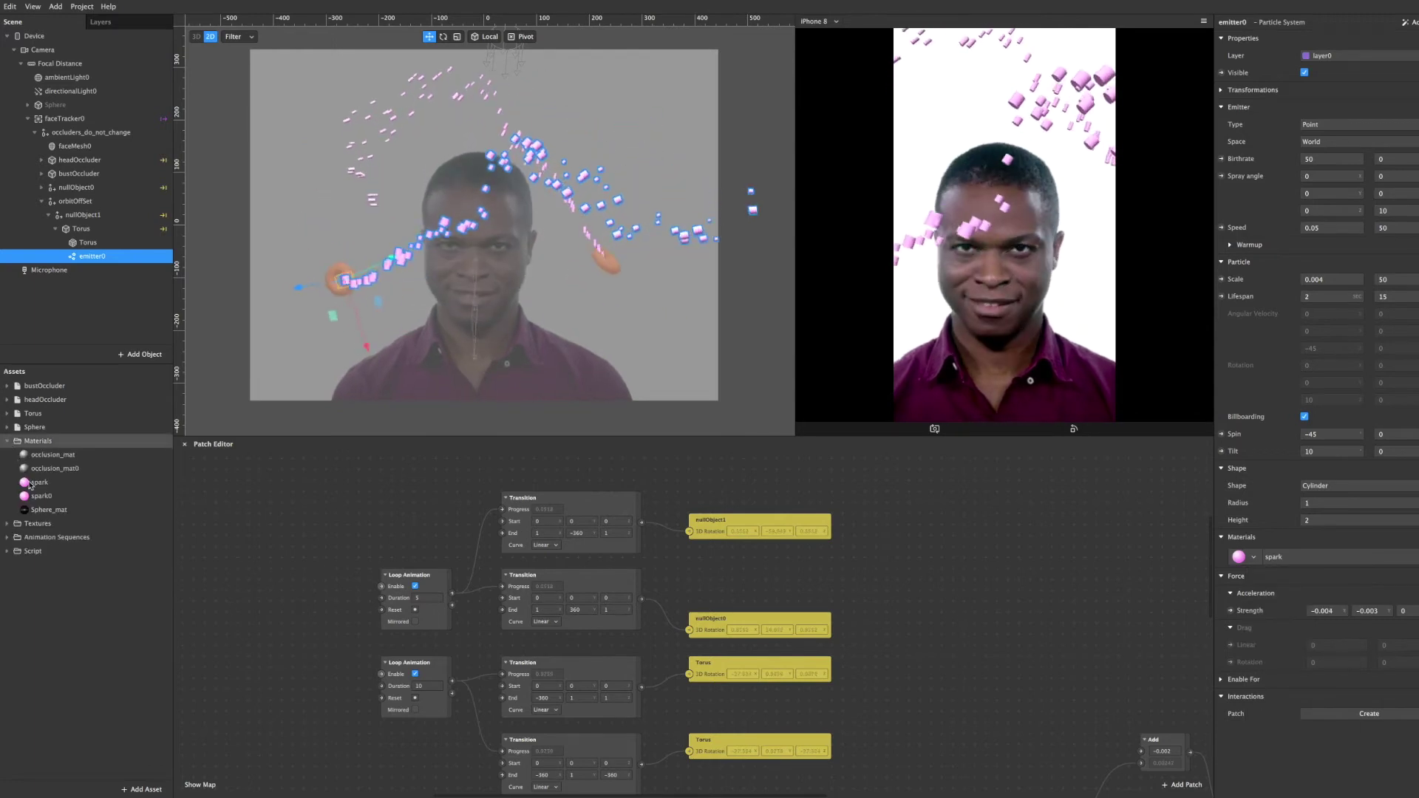
{"action": "left_click", "coordinate": [41, 482]}
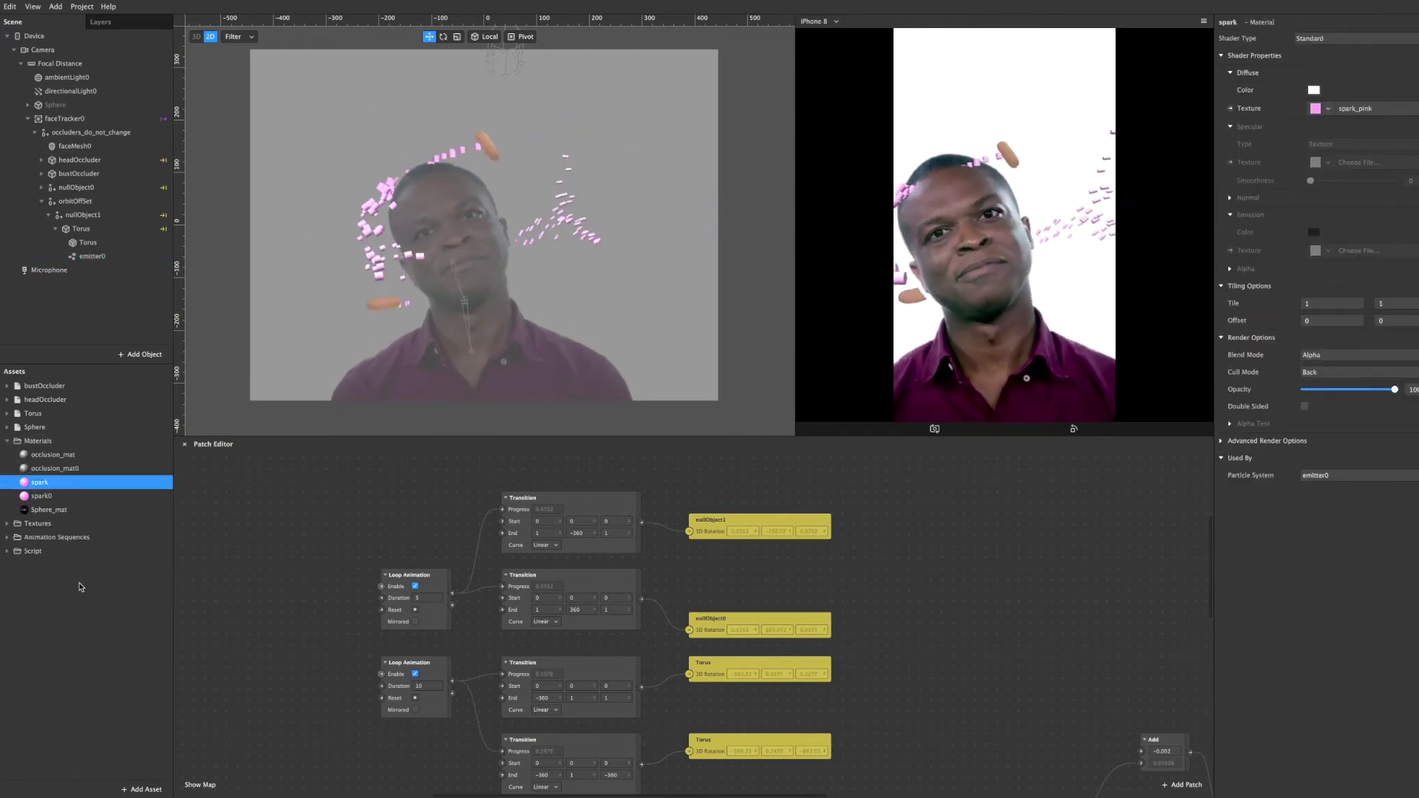
Step: Inspect the 5-frame spark_[1-5] texture sequence and collapse the Textures folder
{"action": "left_click", "coordinate": [9, 524]}
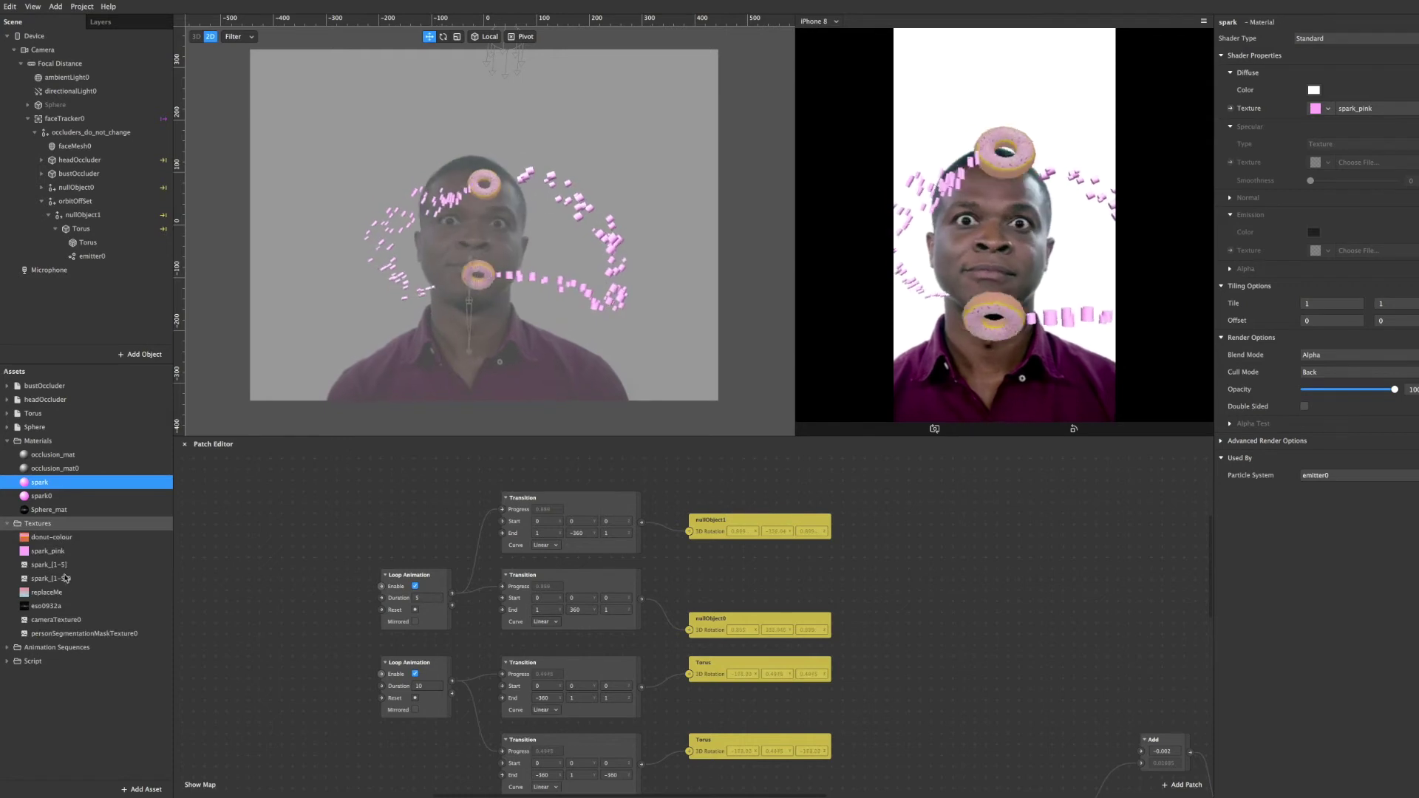
{"action": "left_click", "coordinate": [67, 565]}
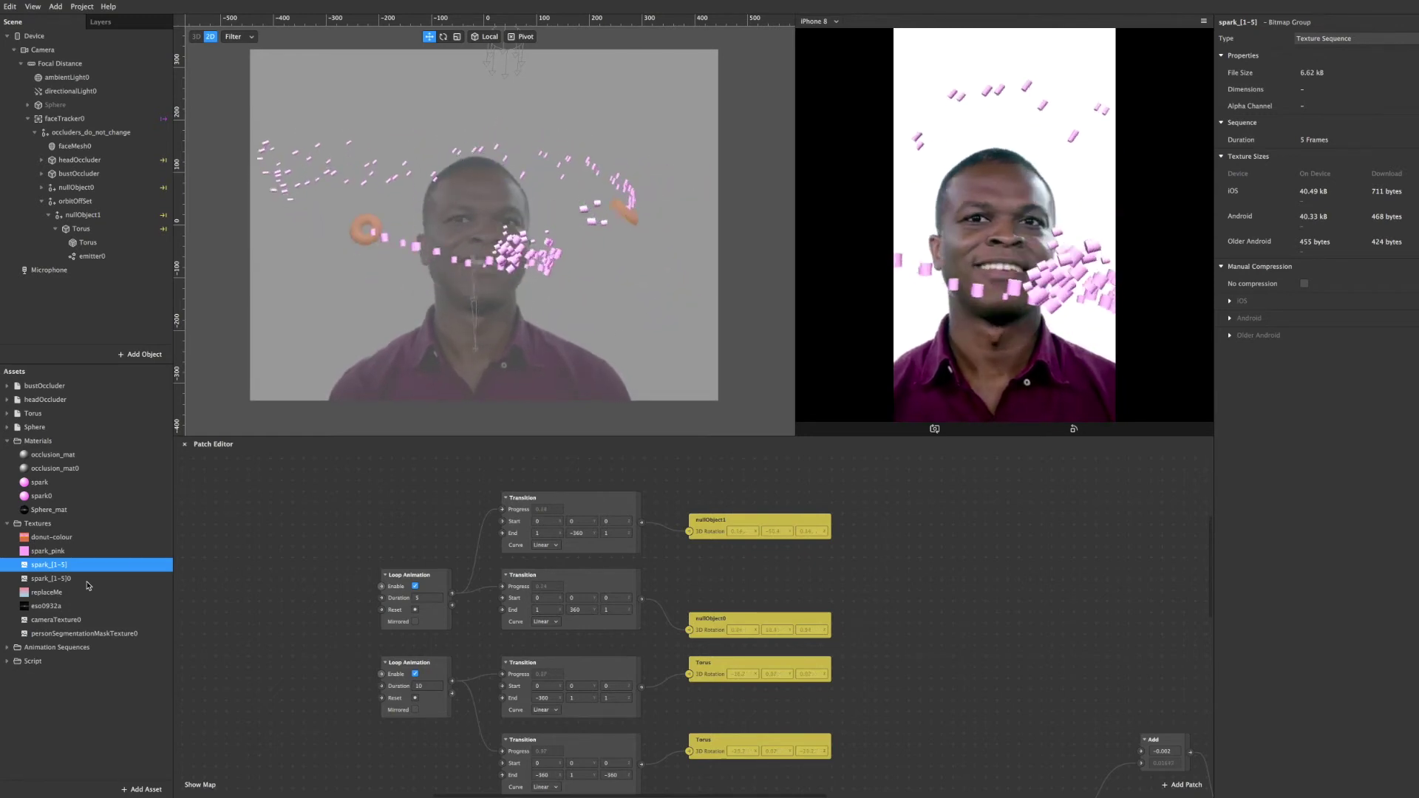
{"action": "left_click", "coordinate": [8, 523]}
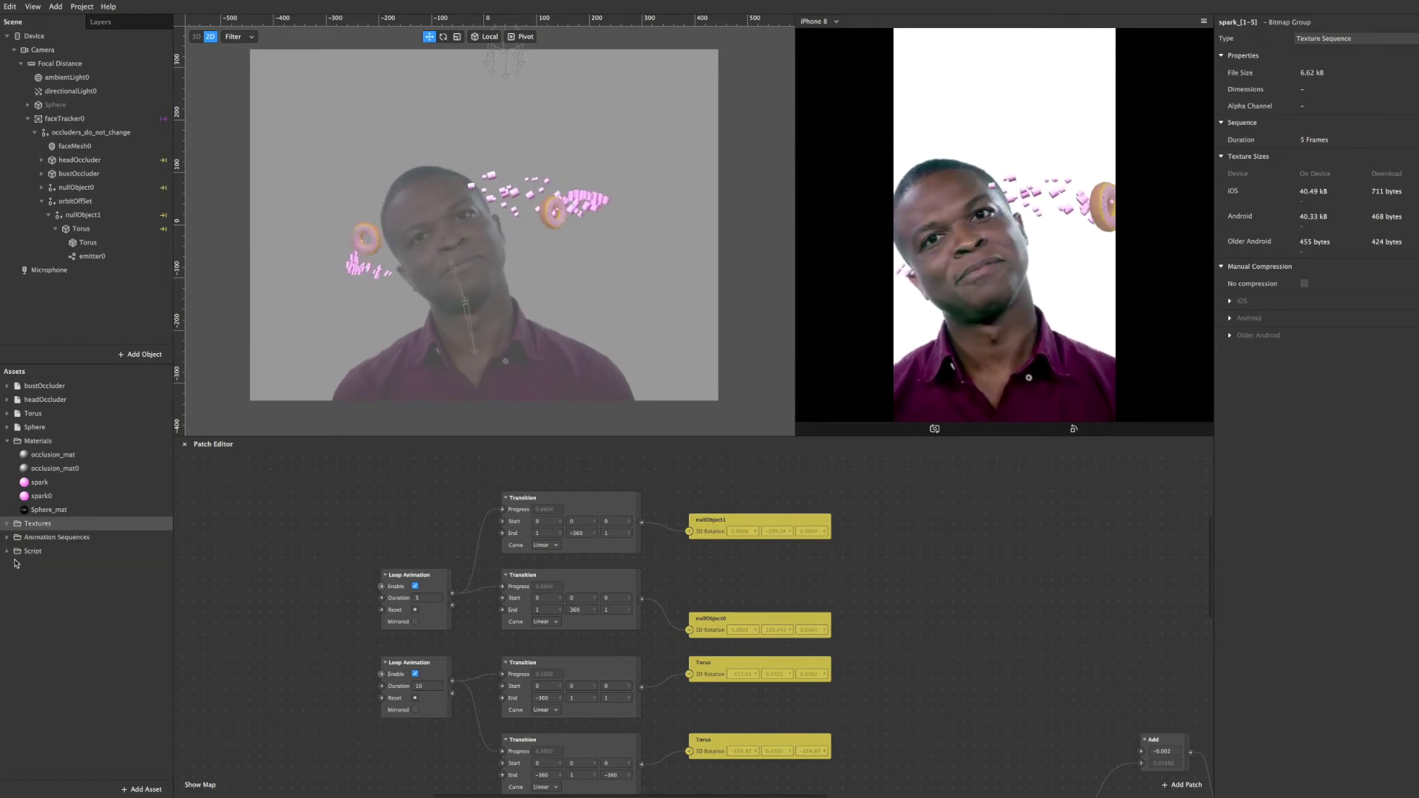
Step: Collapse Materials, tidy the Loop Animation, Torus and nullObject0 patches, then reselect emitter0
{"action": "left_click", "coordinate": [7, 441]}
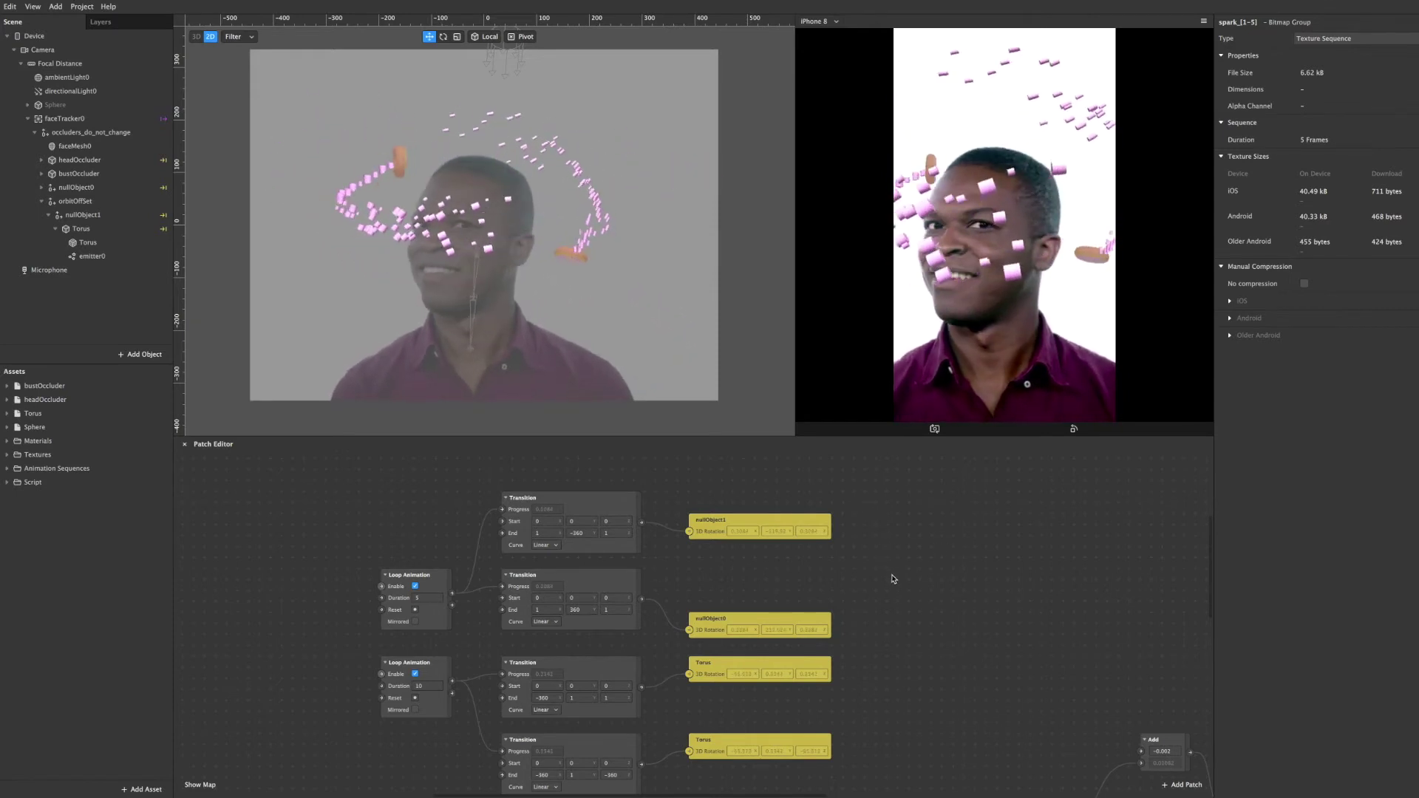
{"action": "left_click_drag", "start_coordinate": [772, 436], "coordinate": [769, 301]}
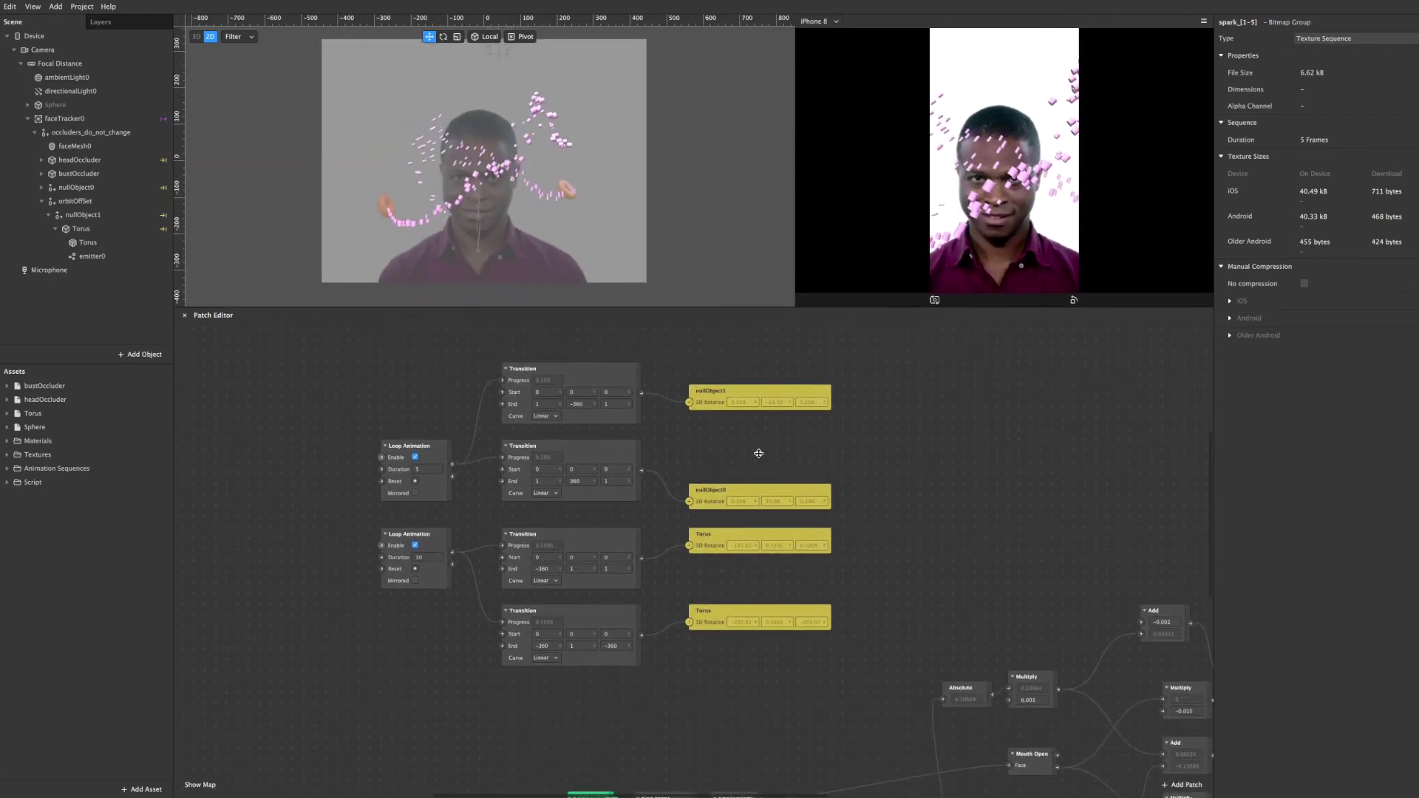
{"action": "scroll", "coordinate": [849, 462], "scroll_direction": "right", "scroll_amount": 5}
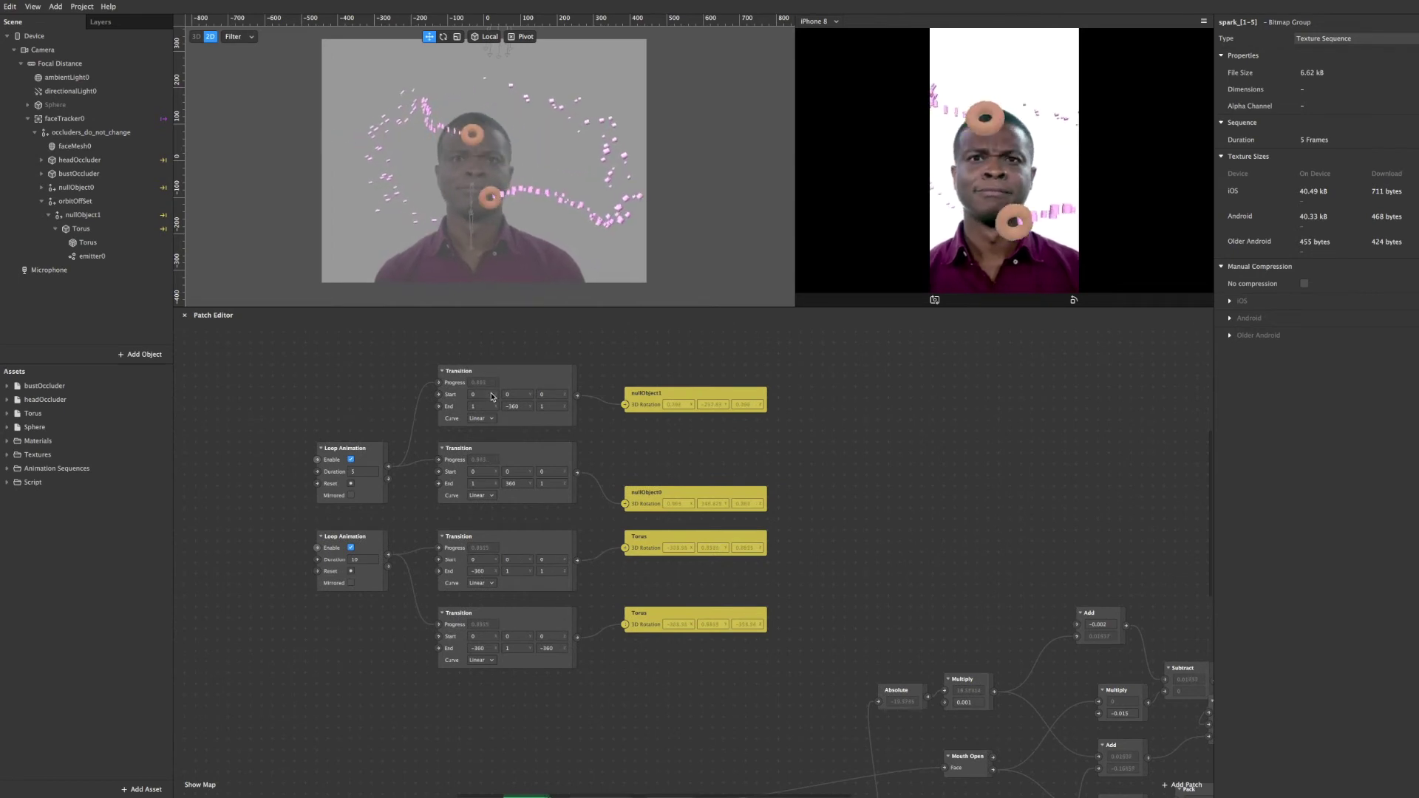
{"action": "left_click_drag", "start_coordinate": [370, 475], "coordinate": [370, 430]}
{"action": "left_click_drag", "start_coordinate": [387, 550], "coordinate": [376, 571]}
{"action": "left_click_drag", "start_coordinate": [658, 538], "coordinate": [659, 559]}
{"action": "left_click_drag", "start_coordinate": [657, 614], "coordinate": [652, 603]}
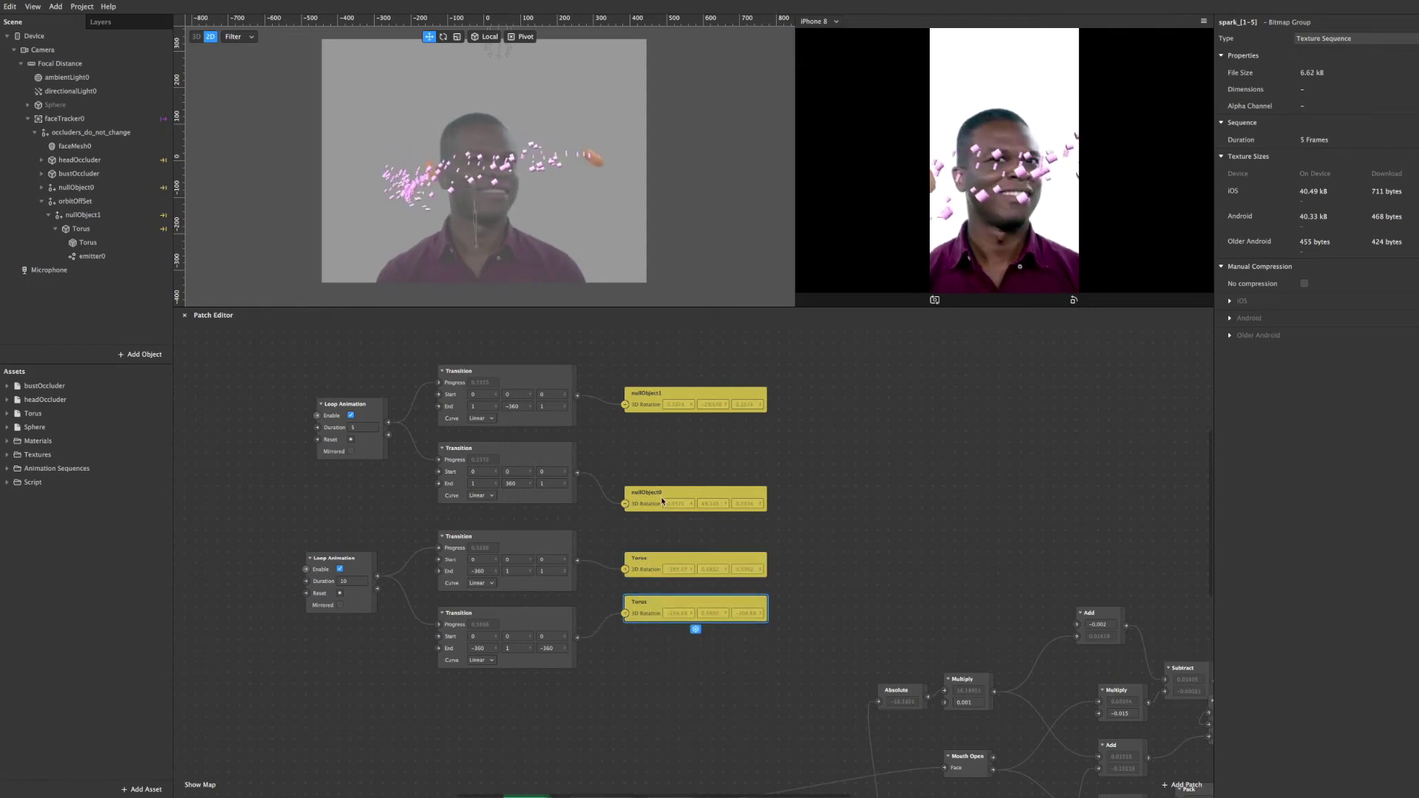
{"action": "left_click_drag", "start_coordinate": [662, 492], "coordinate": [666, 405]}
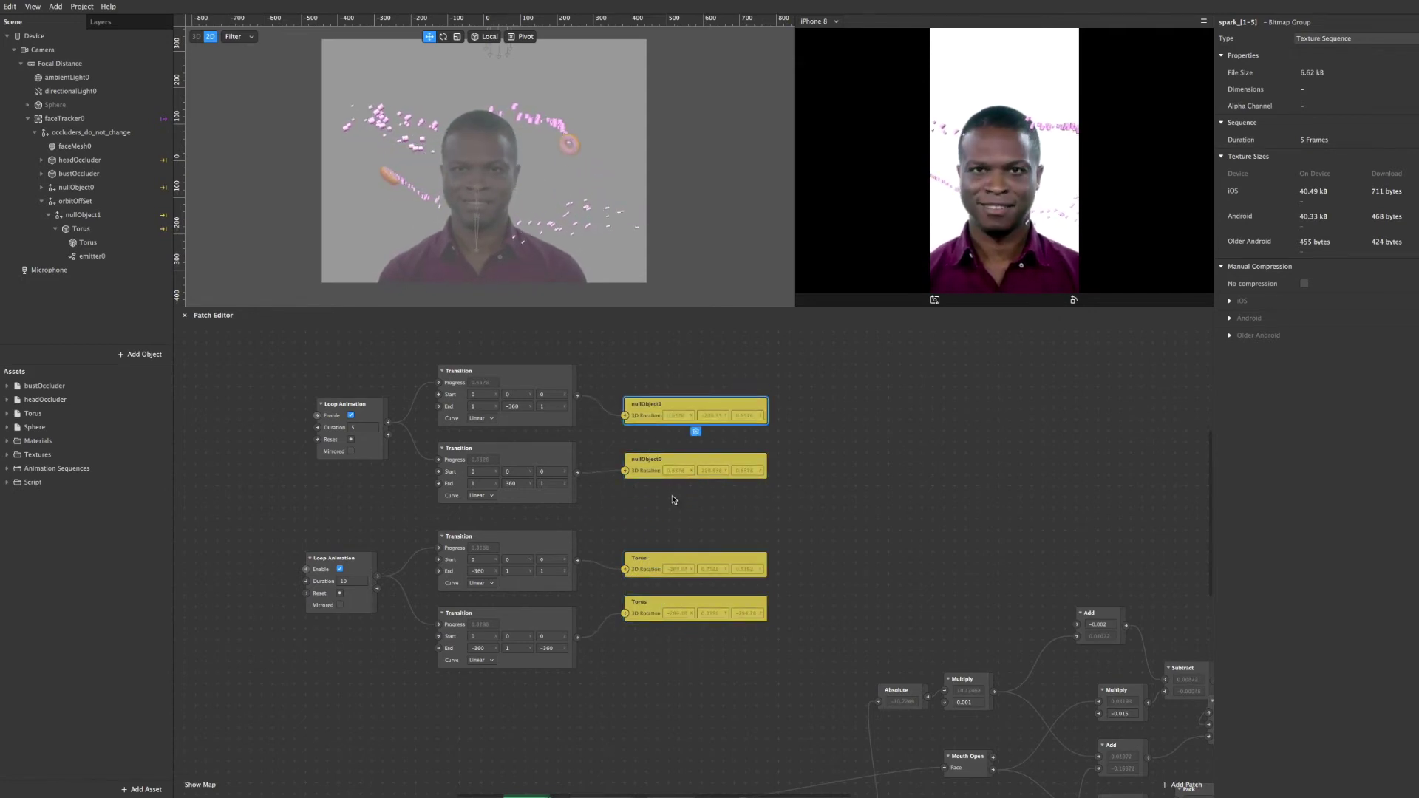
{"action": "left_click", "coordinate": [992, 464]}
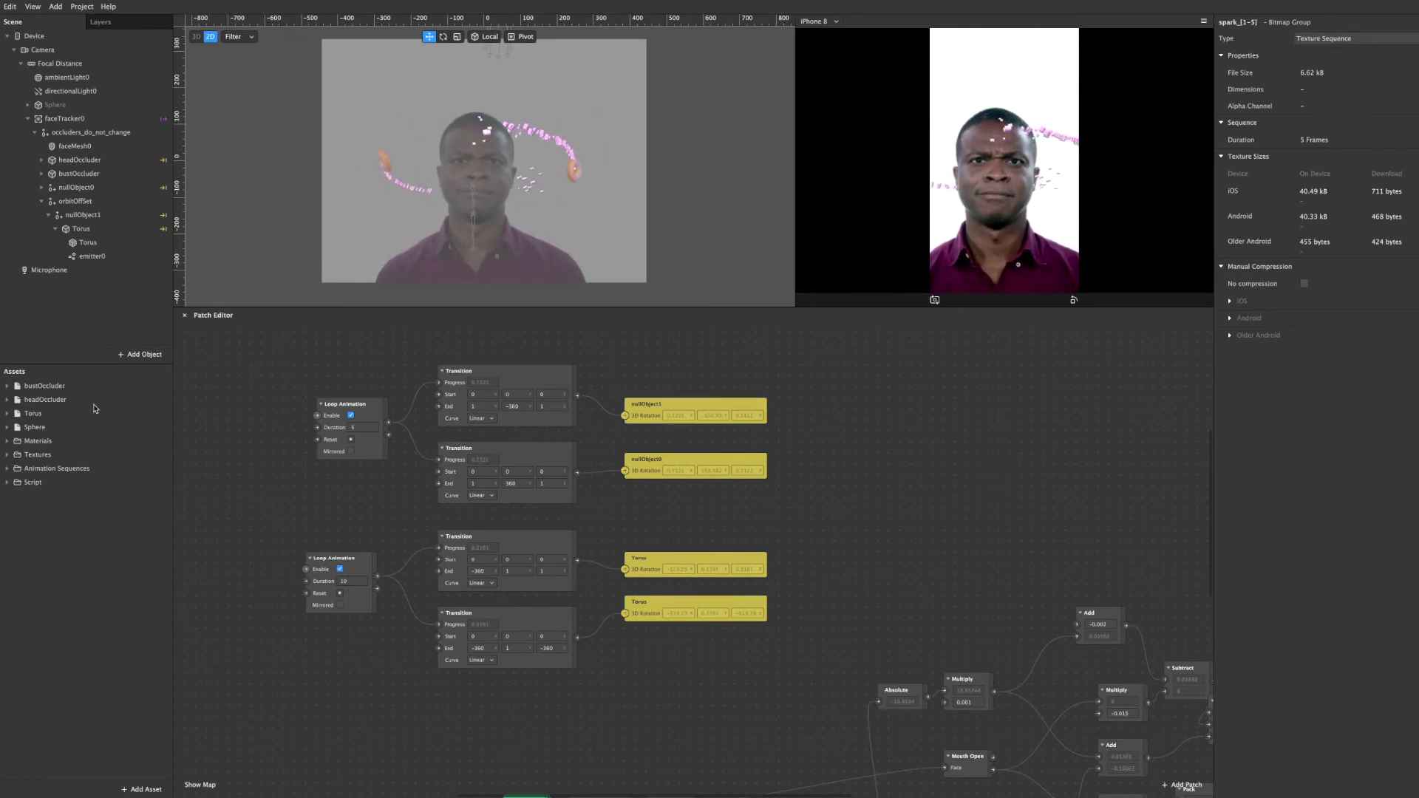
{"action": "left_click", "coordinate": [92, 256]}
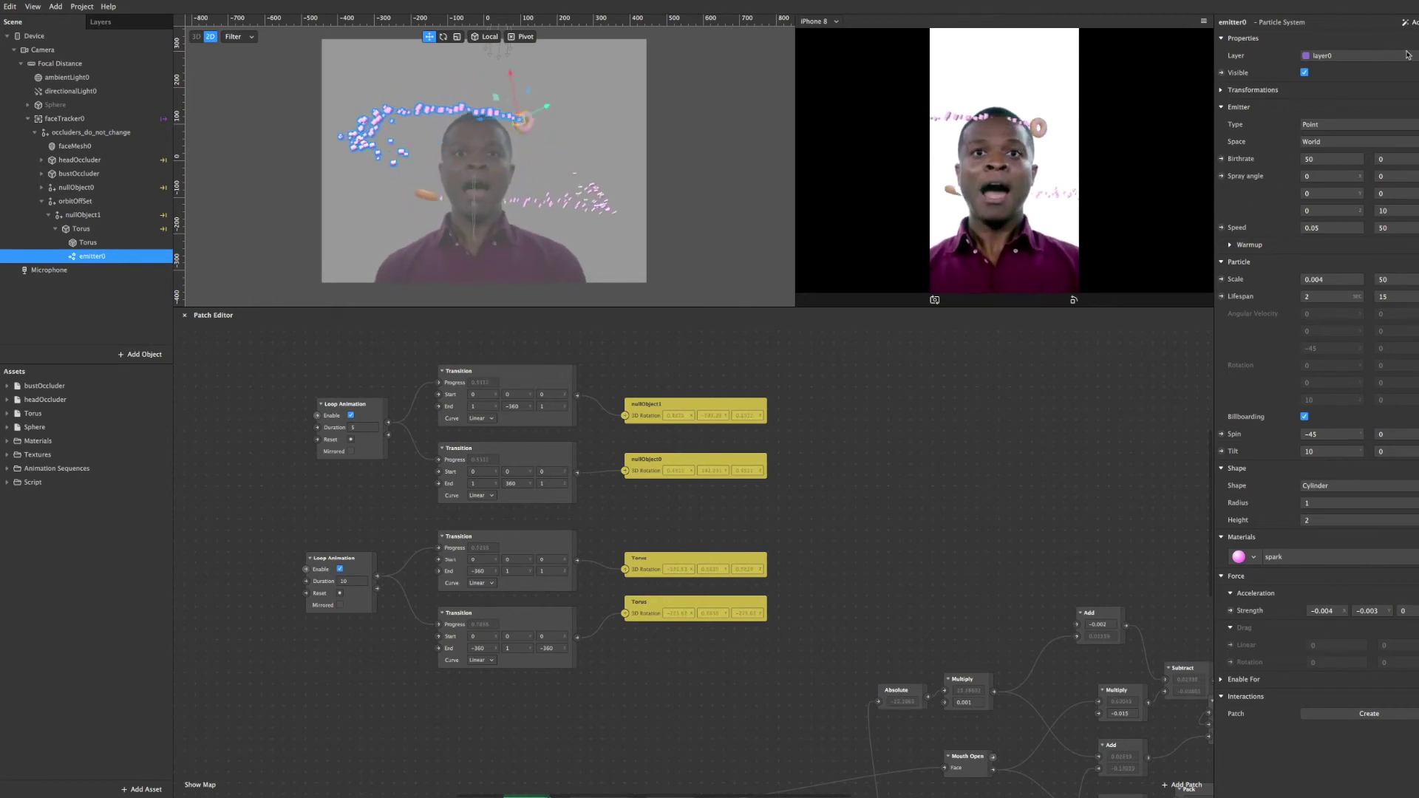
Step: Use Actions > Position On Face > Right Eyebrow to drive emitter0's position
{"action": "left_click", "coordinate": [1408, 22]}
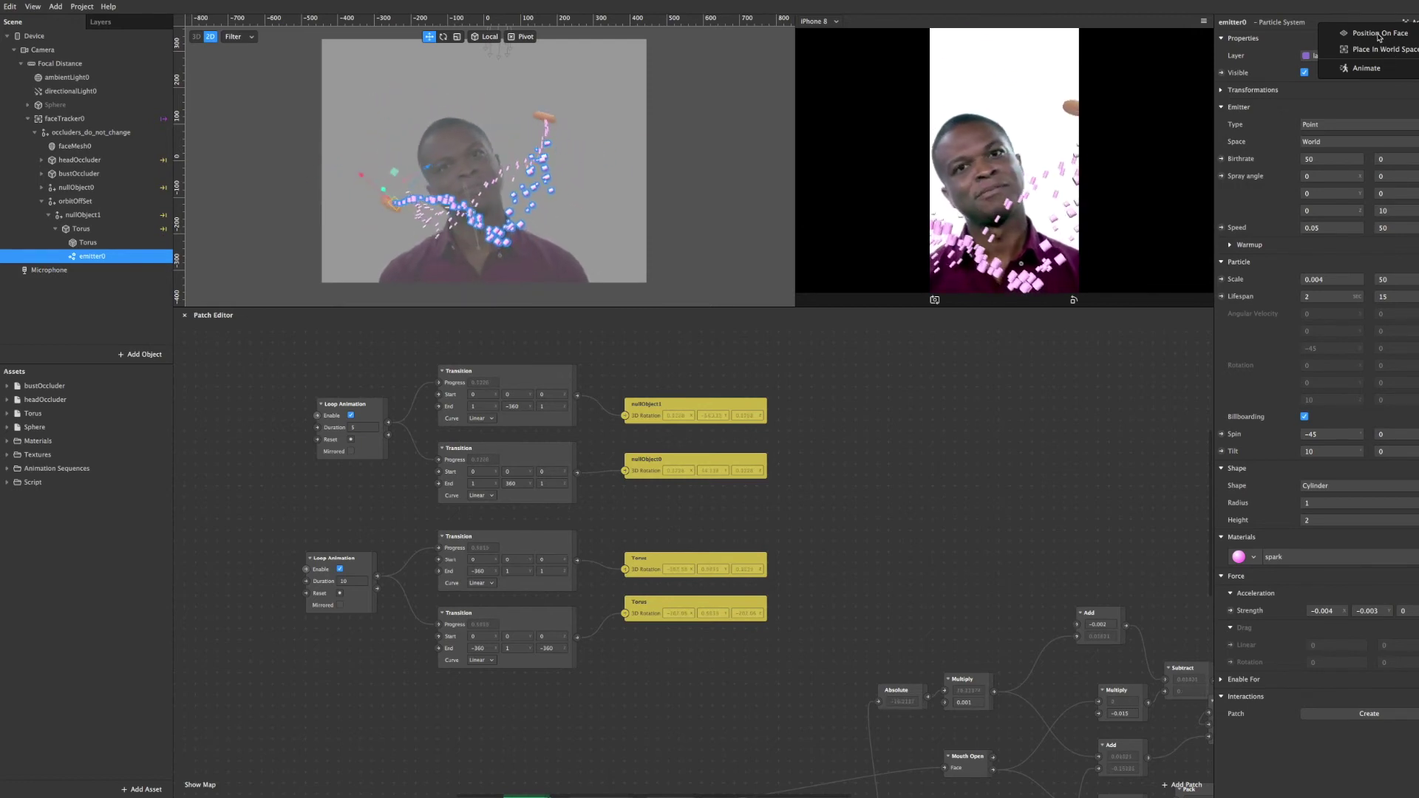
{"action": "mouse_move", "coordinate": [1388, 38]}
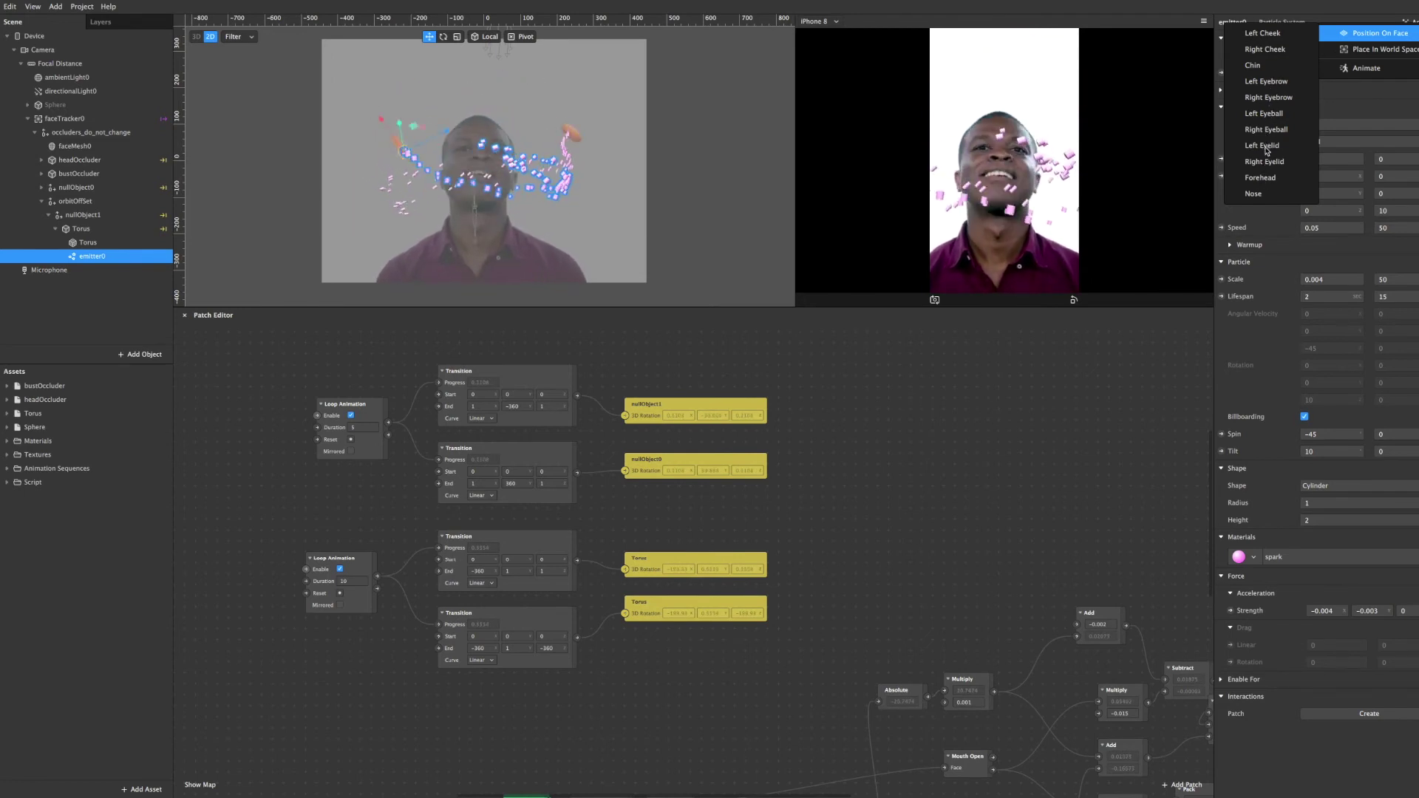
{"action": "left_click", "coordinate": [1275, 99]}
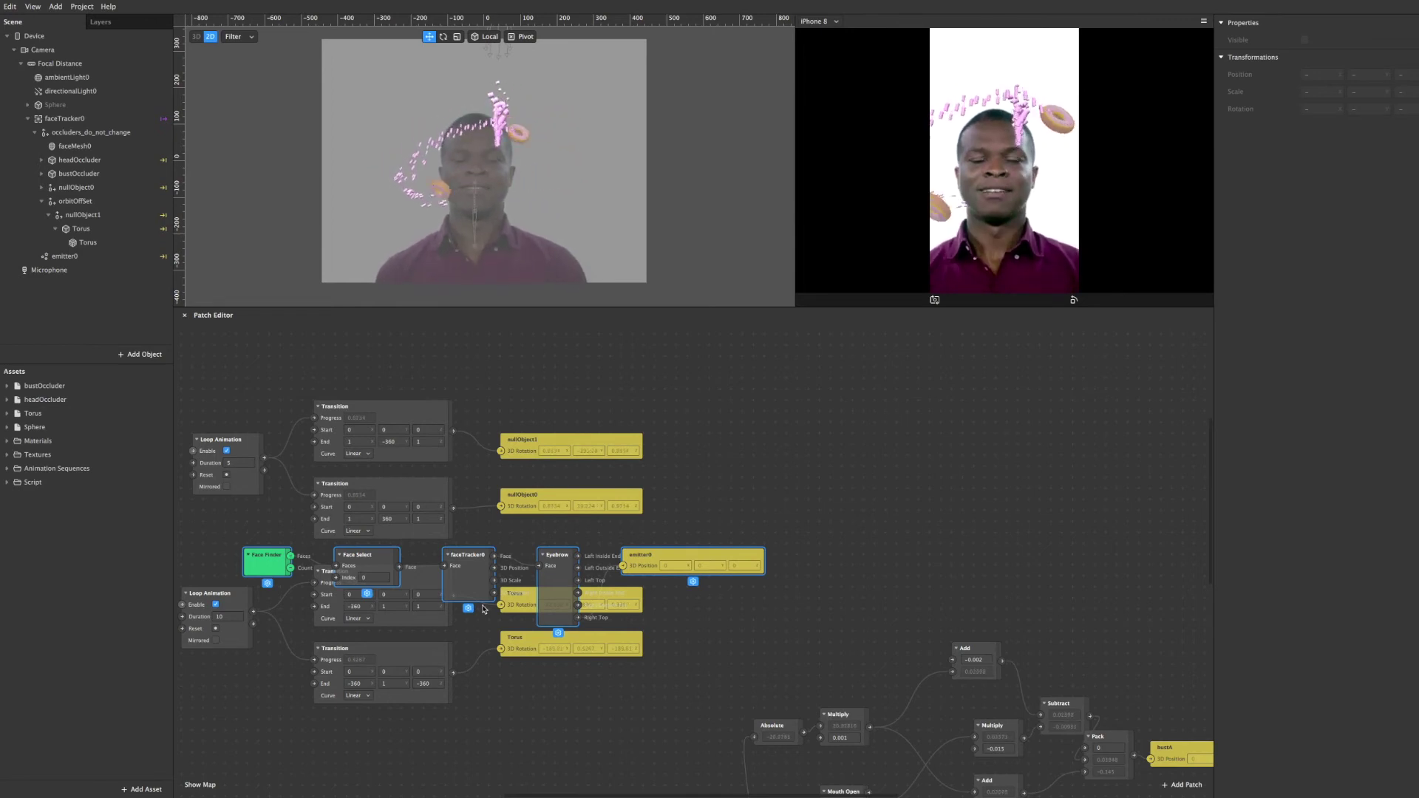
Step: Move the new face-tracking patch group up, then inspect Face Finder, Face Select and faceTracker0
{"action": "left_click_drag", "start_coordinate": [479, 585], "coordinate": [753, 401]}
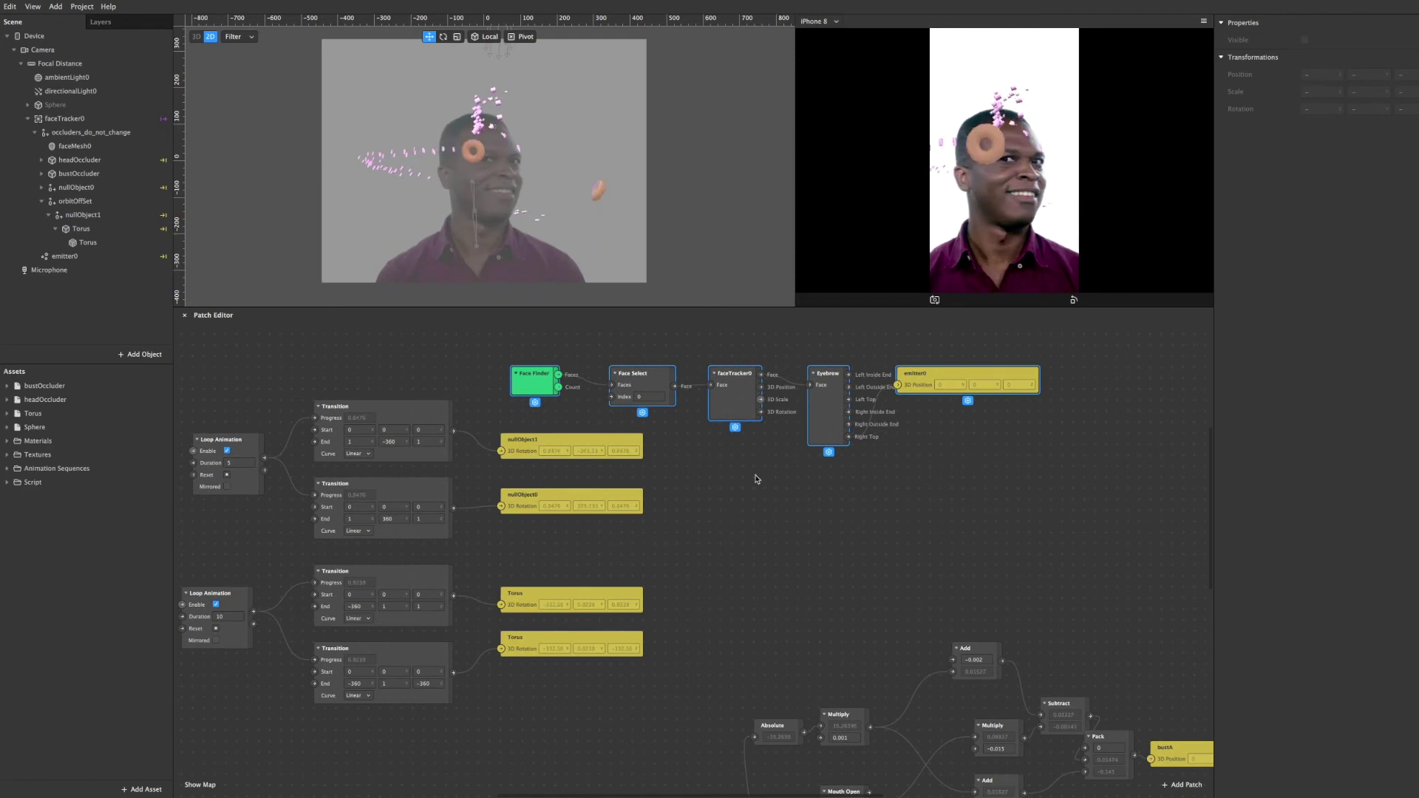
{"action": "mouse_move", "coordinate": [832, 432]}
{"action": "left_mouse_down"}
{"action": "mouse_move", "coordinate": [830, 463]}
{"action": "mouse_move", "coordinate": [843, 421]}
{"action": "left_mouse_up"}
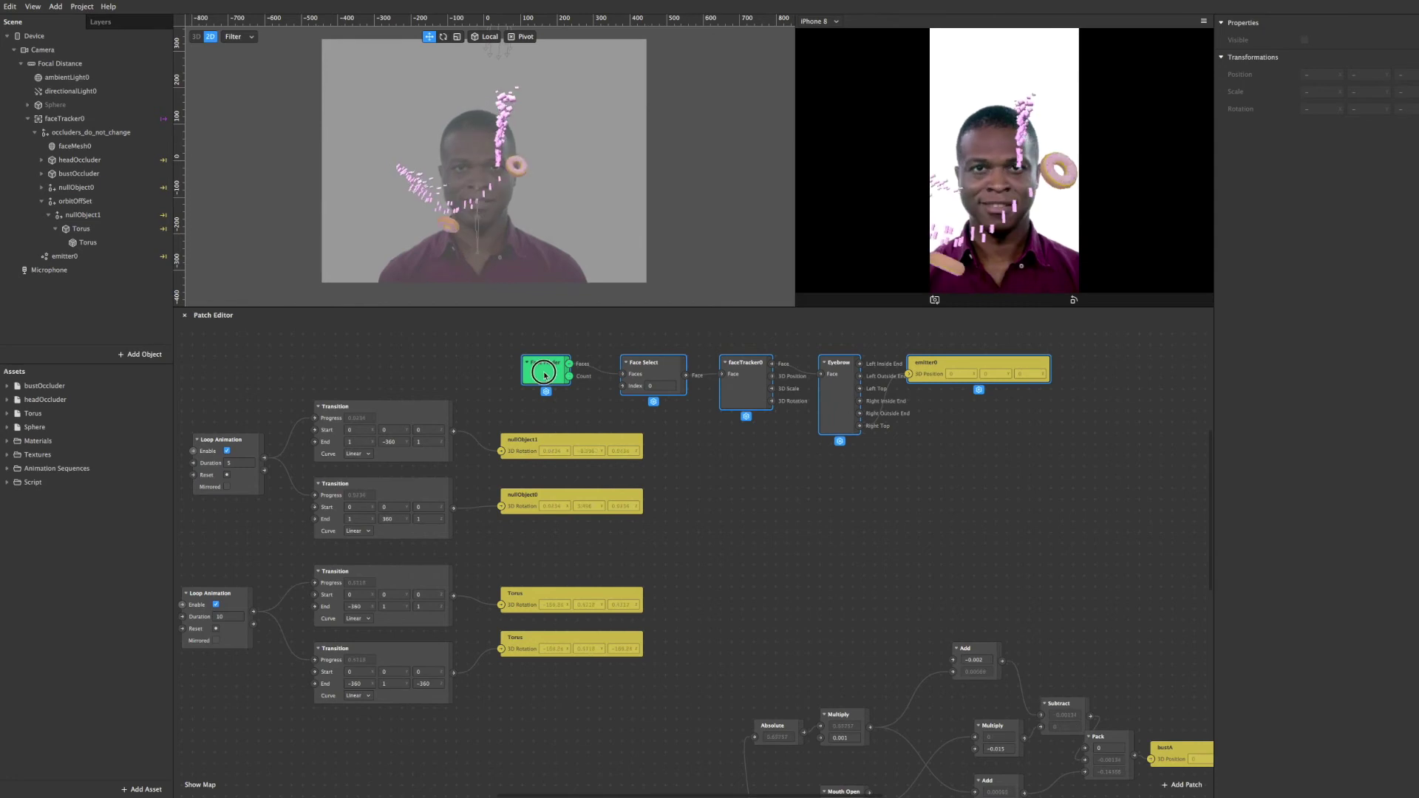
{"action": "left_click", "coordinate": [691, 444]}
{"action": "left_click", "coordinate": [546, 371]}
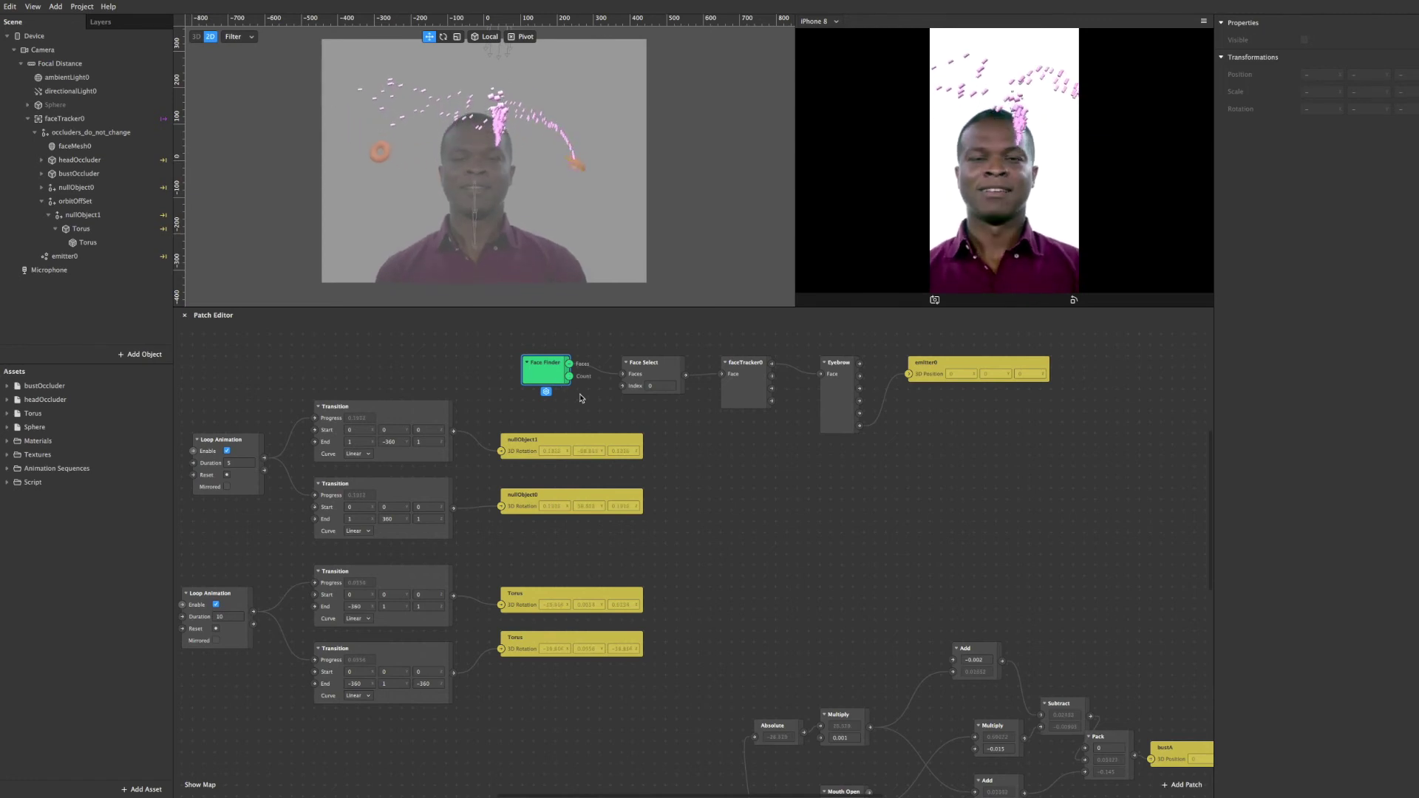
{"action": "left_click", "coordinate": [664, 375]}
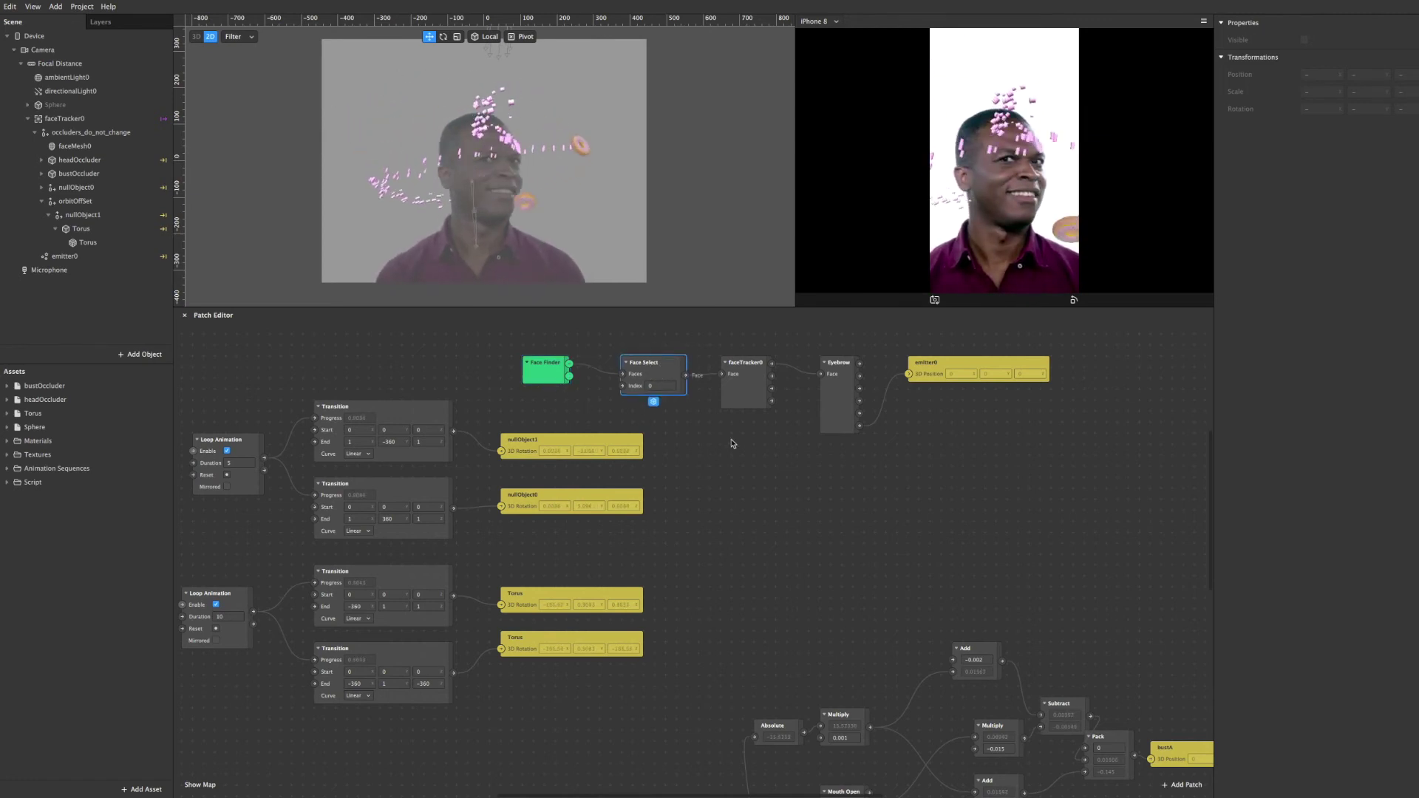
{"action": "left_click", "coordinate": [749, 390]}
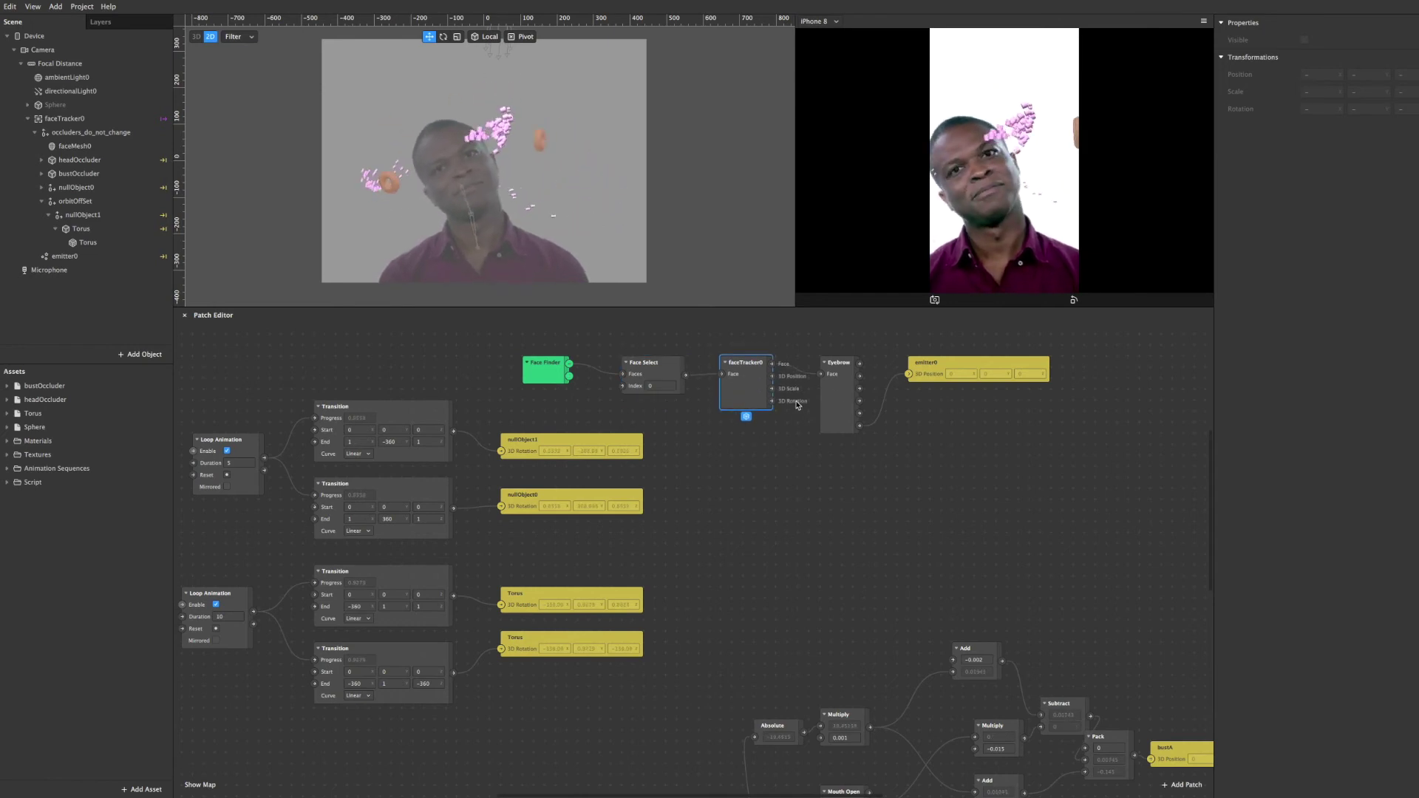
Step: Nudge the Eyebrow patch left and the emitter0 patch right to even the row
{"action": "left_click", "coordinate": [845, 397]}
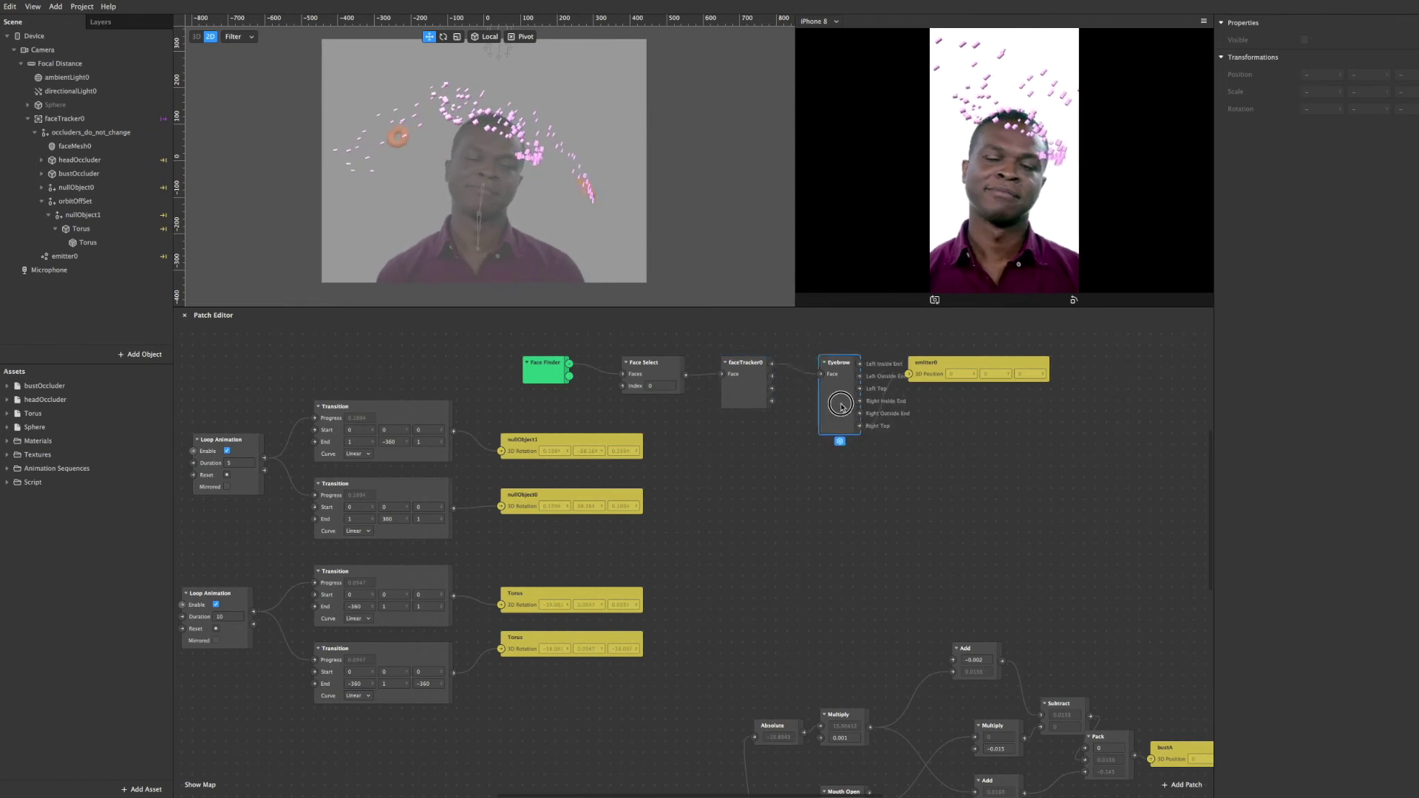
{"action": "left_click_drag", "start_coordinate": [845, 397], "coordinate": [828, 399]}
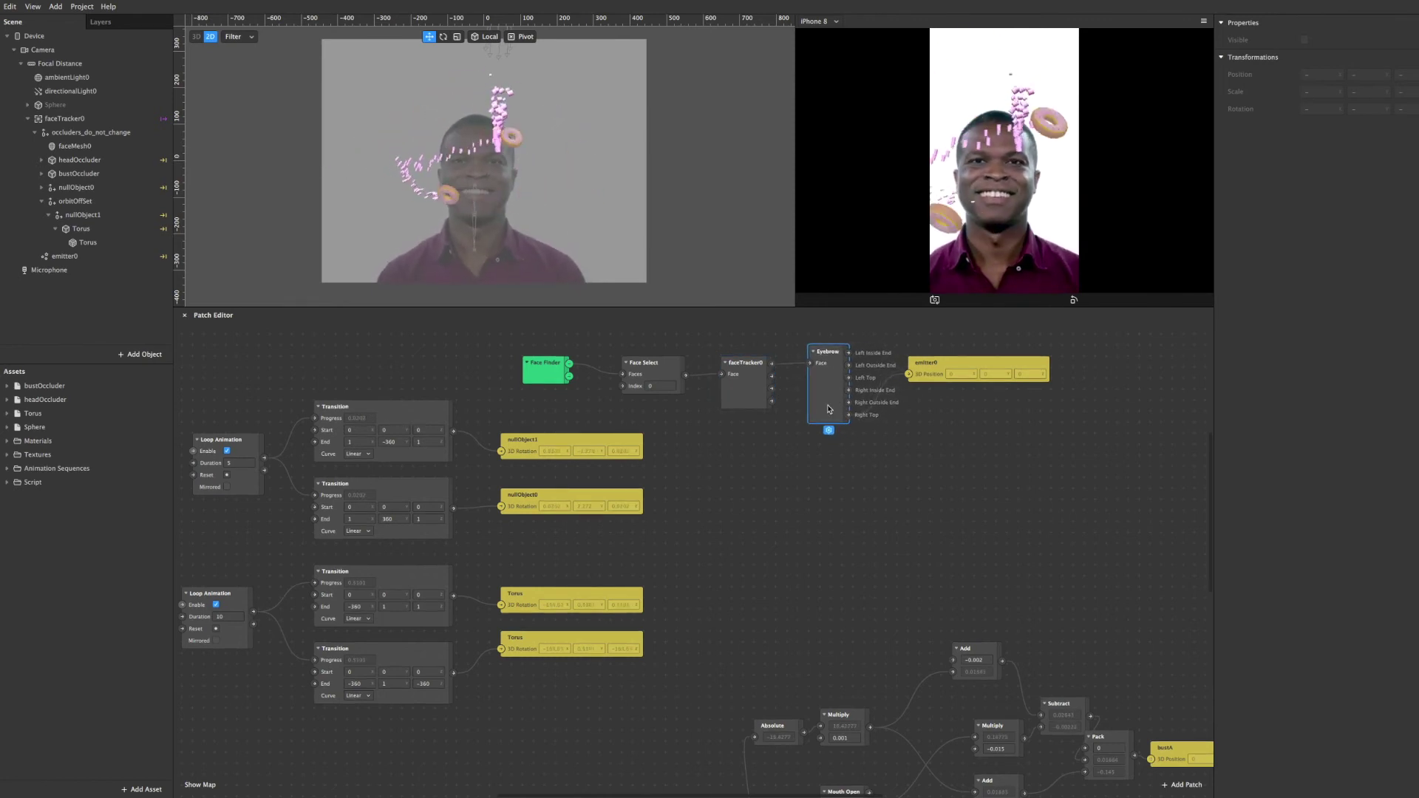
{"action": "left_click_drag", "start_coordinate": [965, 364], "coordinate": [986, 364]}
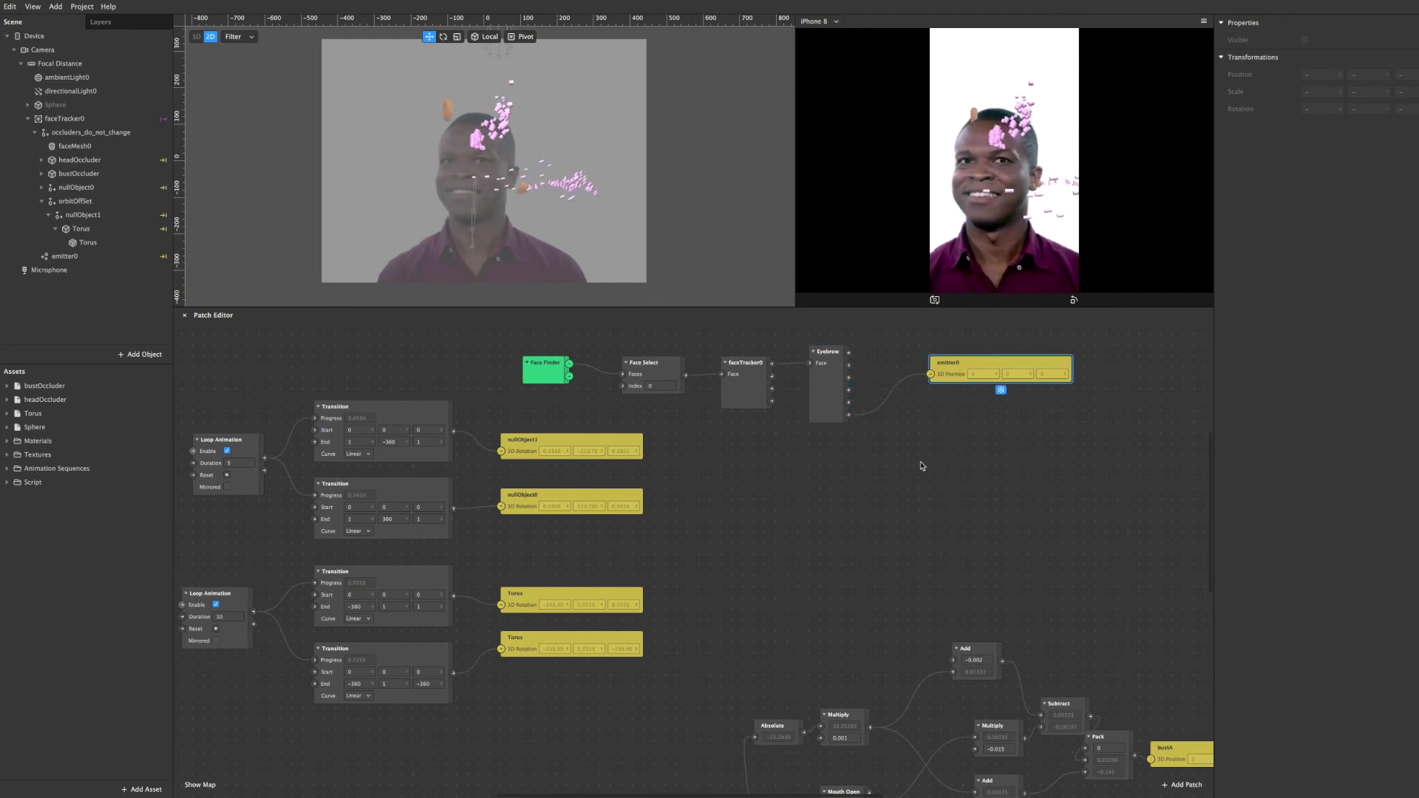
{"action": "left_click", "coordinate": [829, 386]}
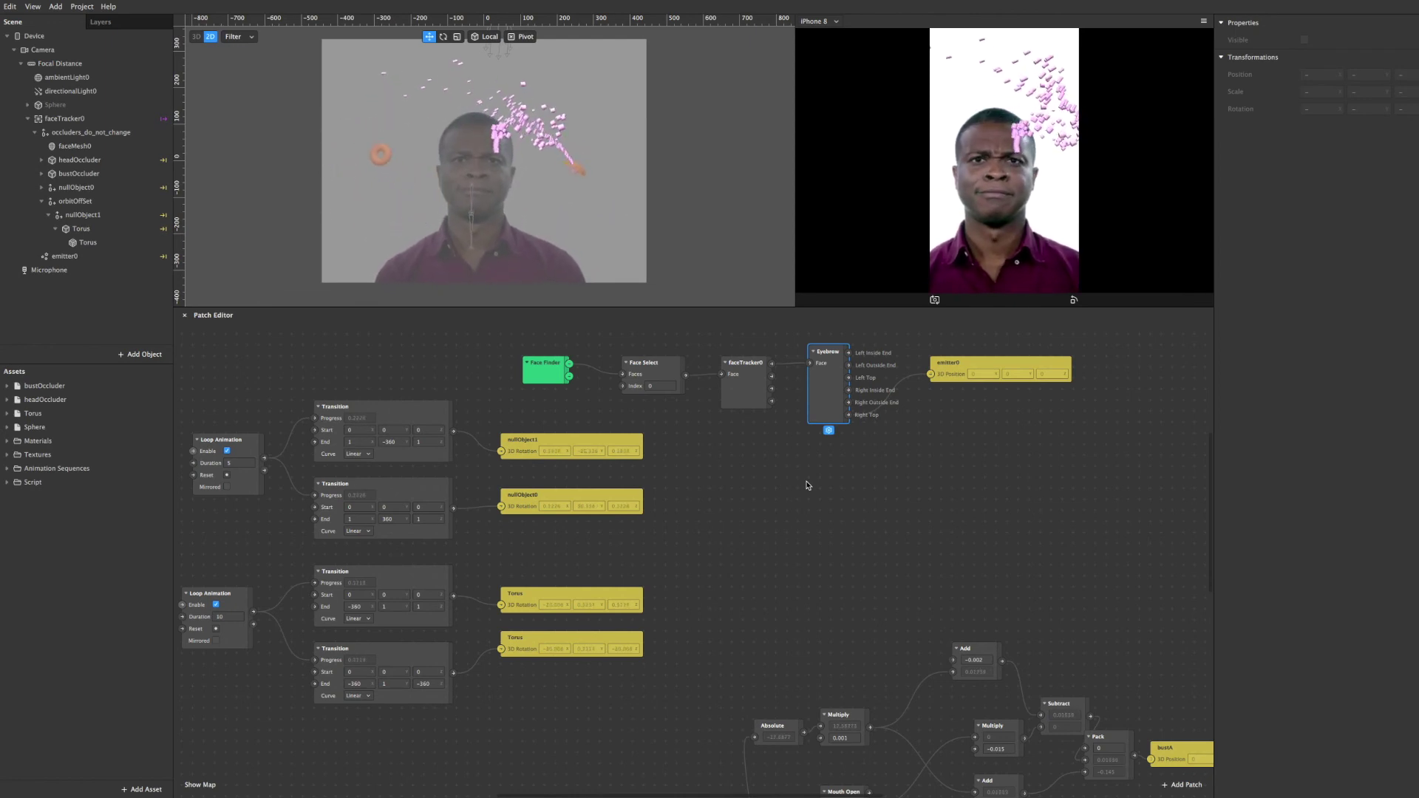
Step: Step through the Scene hierarchy, expanding nullObject0, bustOccluder and headOccluder
{"action": "left_click", "coordinate": [67, 257]}
{"action": "key", "text": "Up"}
{"action": "key", "text": "Up"}
{"action": "key", "text": "Up"}
{"action": "key", "text": "Up"}
{"action": "key", "text": "Up"}
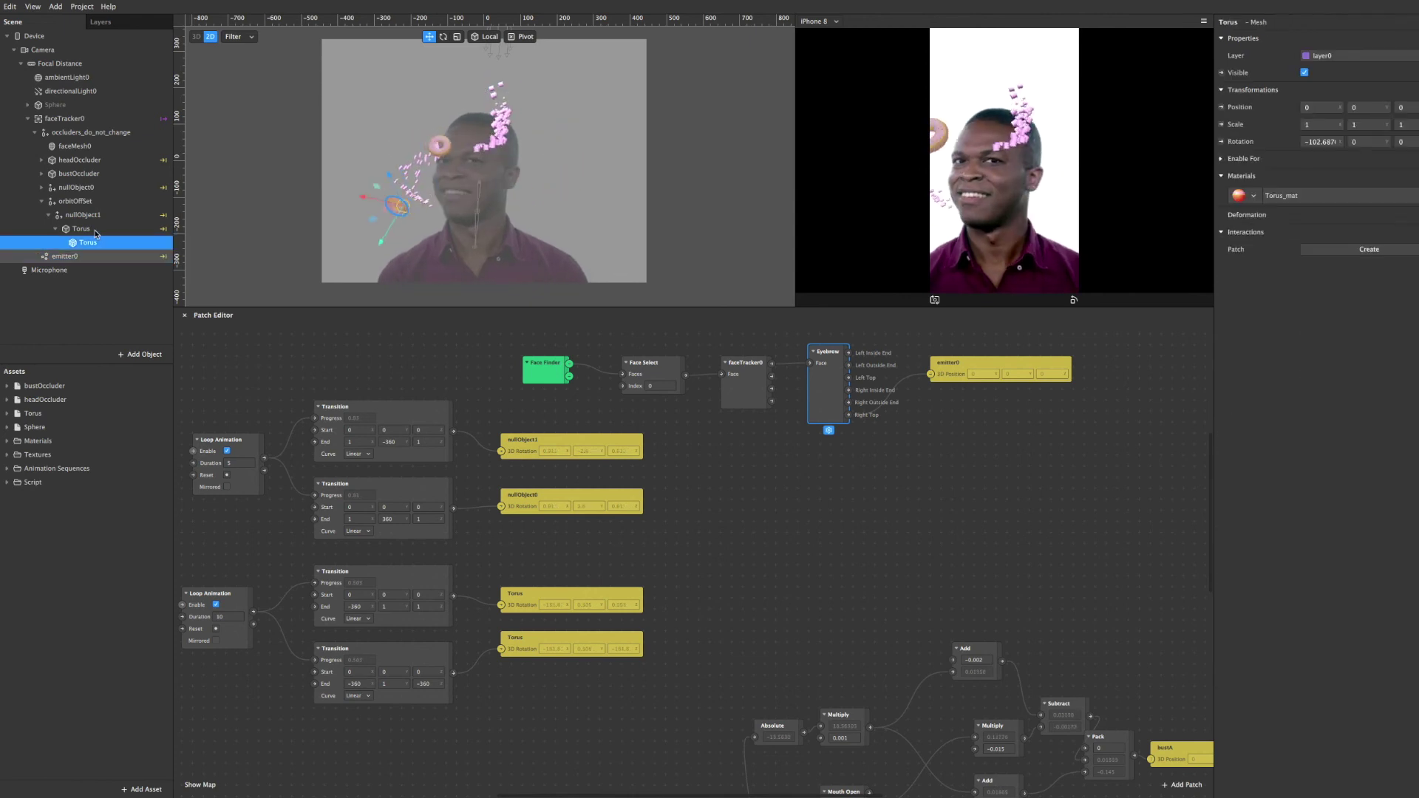
{"action": "key", "text": "Right"}
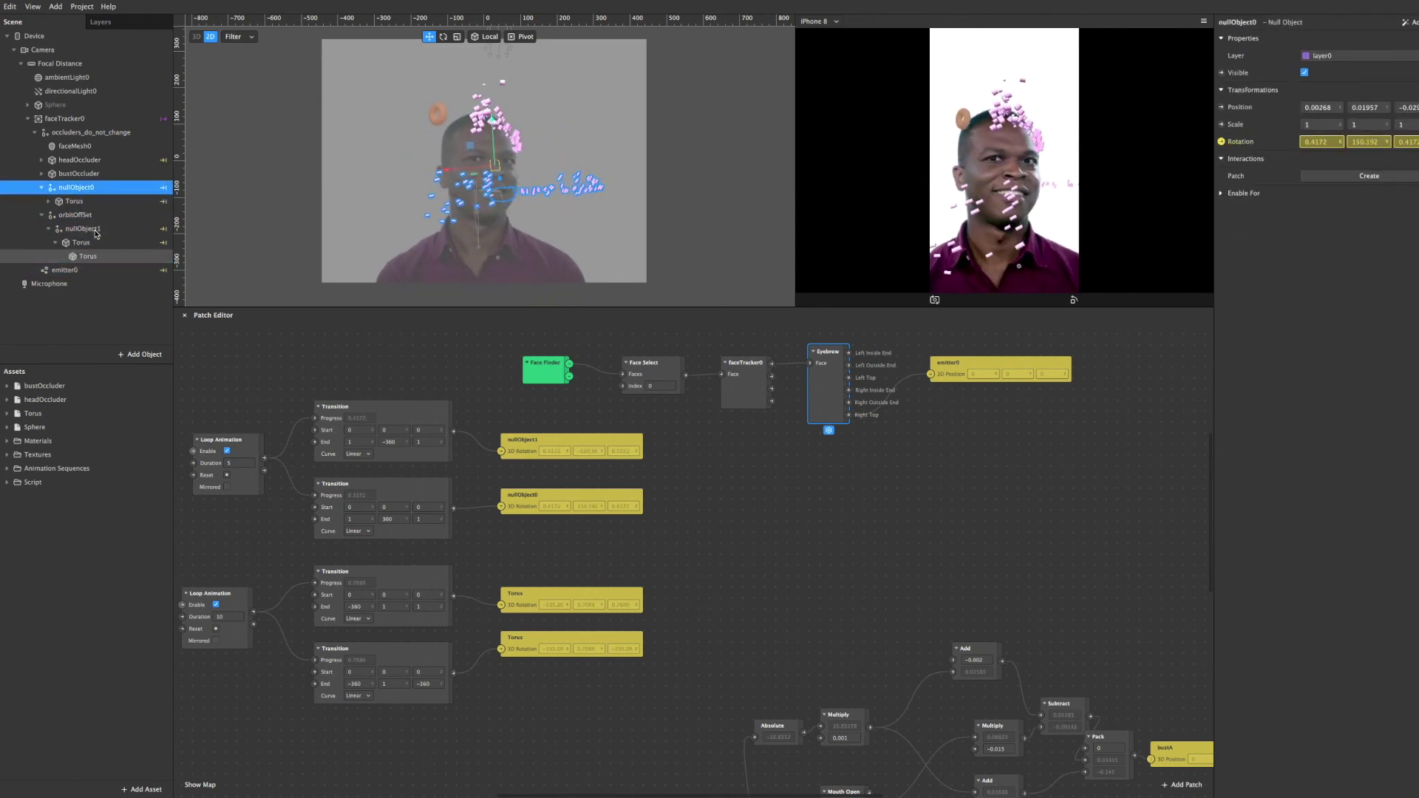
{"action": "key", "text": "Down"}
{"action": "key", "text": "Down"}
{"action": "key", "text": "Down"}
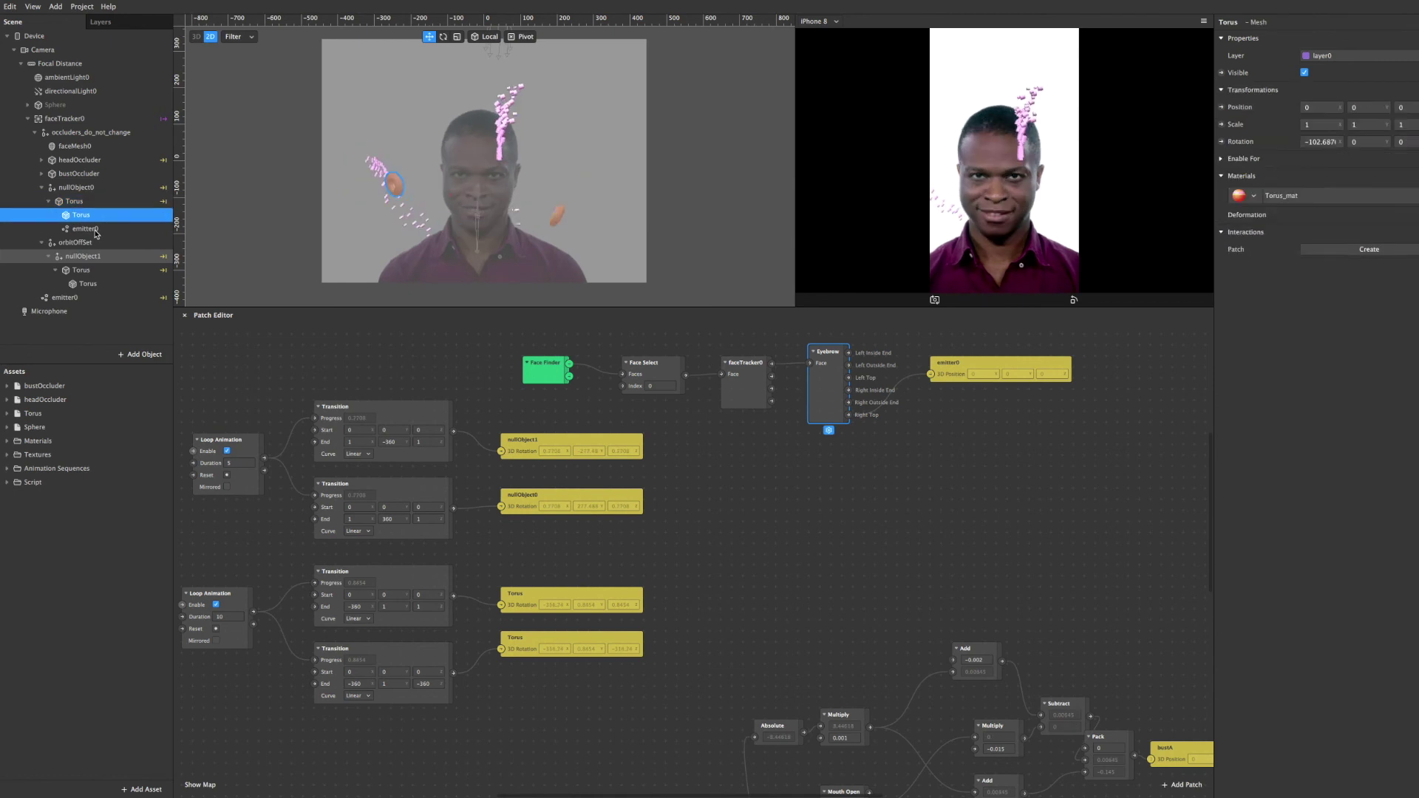
{"action": "key", "text": "Up"}
{"action": "key", "text": "Up"}
{"action": "key", "text": "Up"}
{"action": "key", "text": "Up"}
{"action": "key", "text": "Right"}
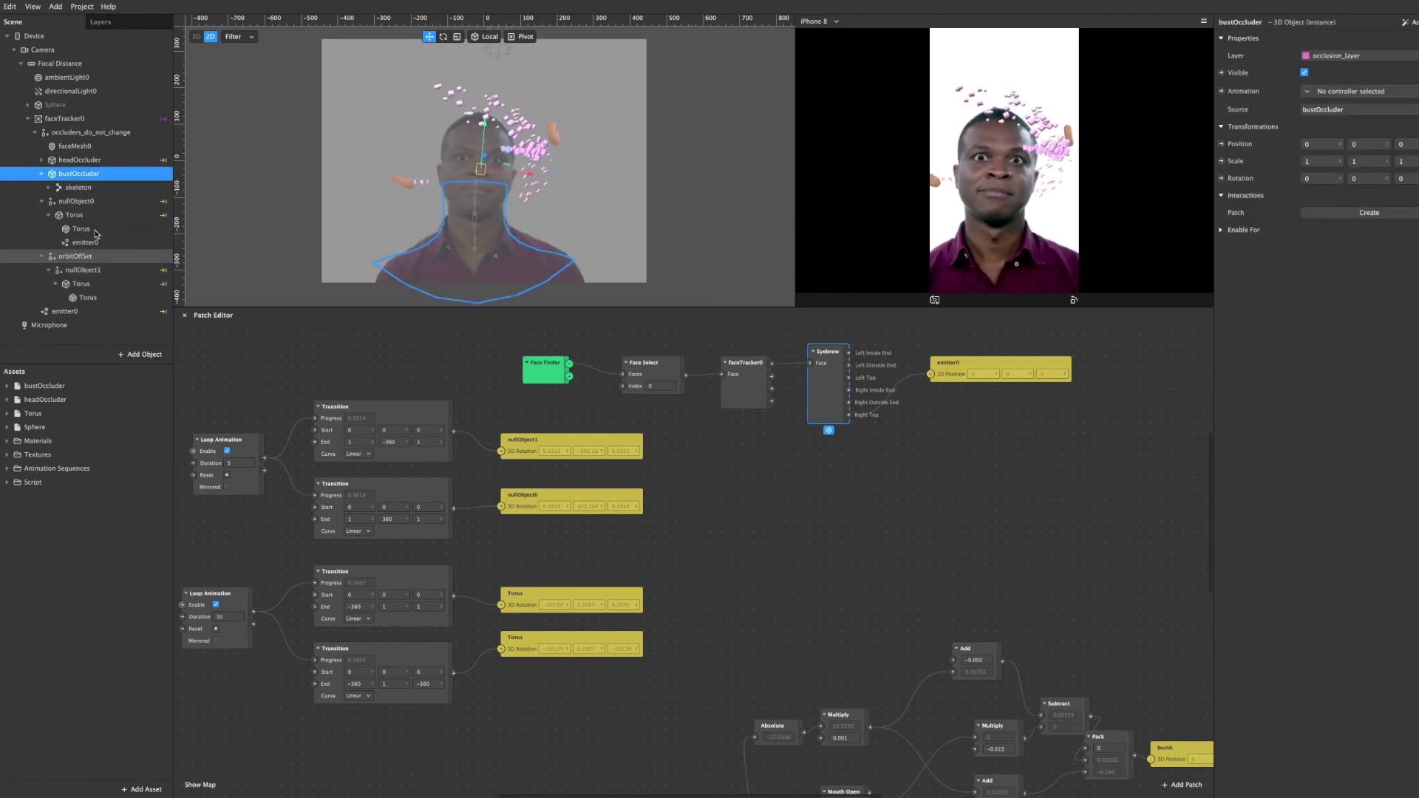
{"action": "key", "text": "Up"}
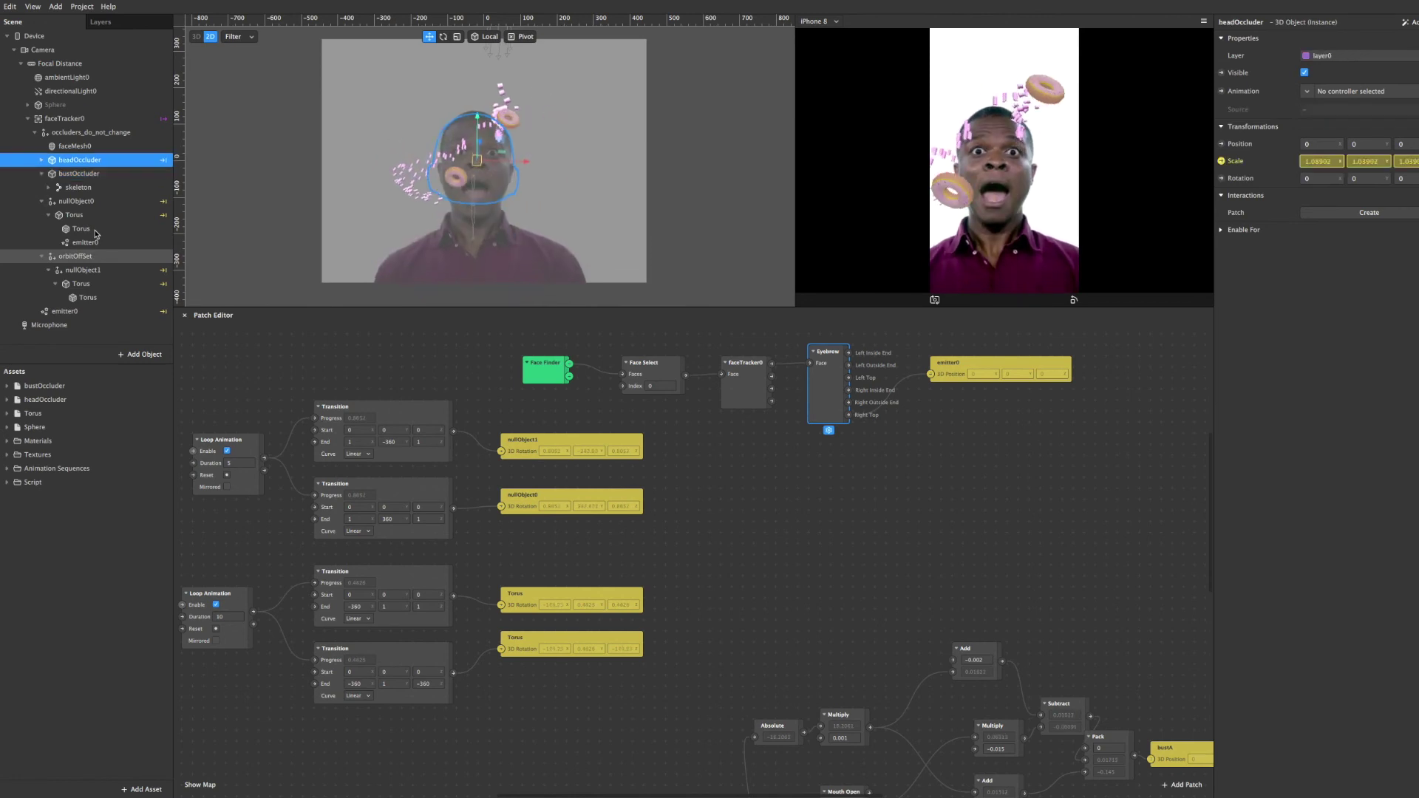
{"action": "key", "text": "Right"}
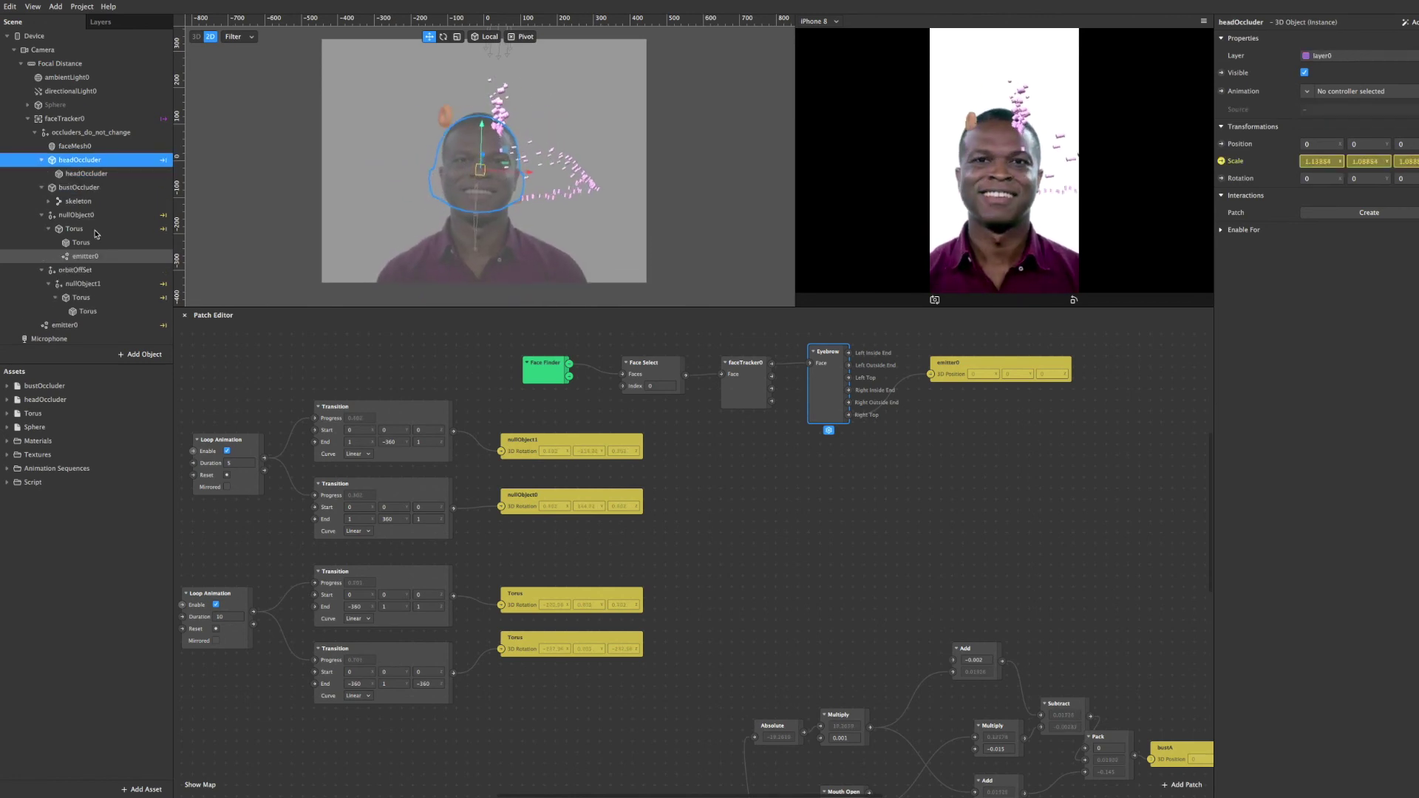
{"action": "key", "text": "Up"}
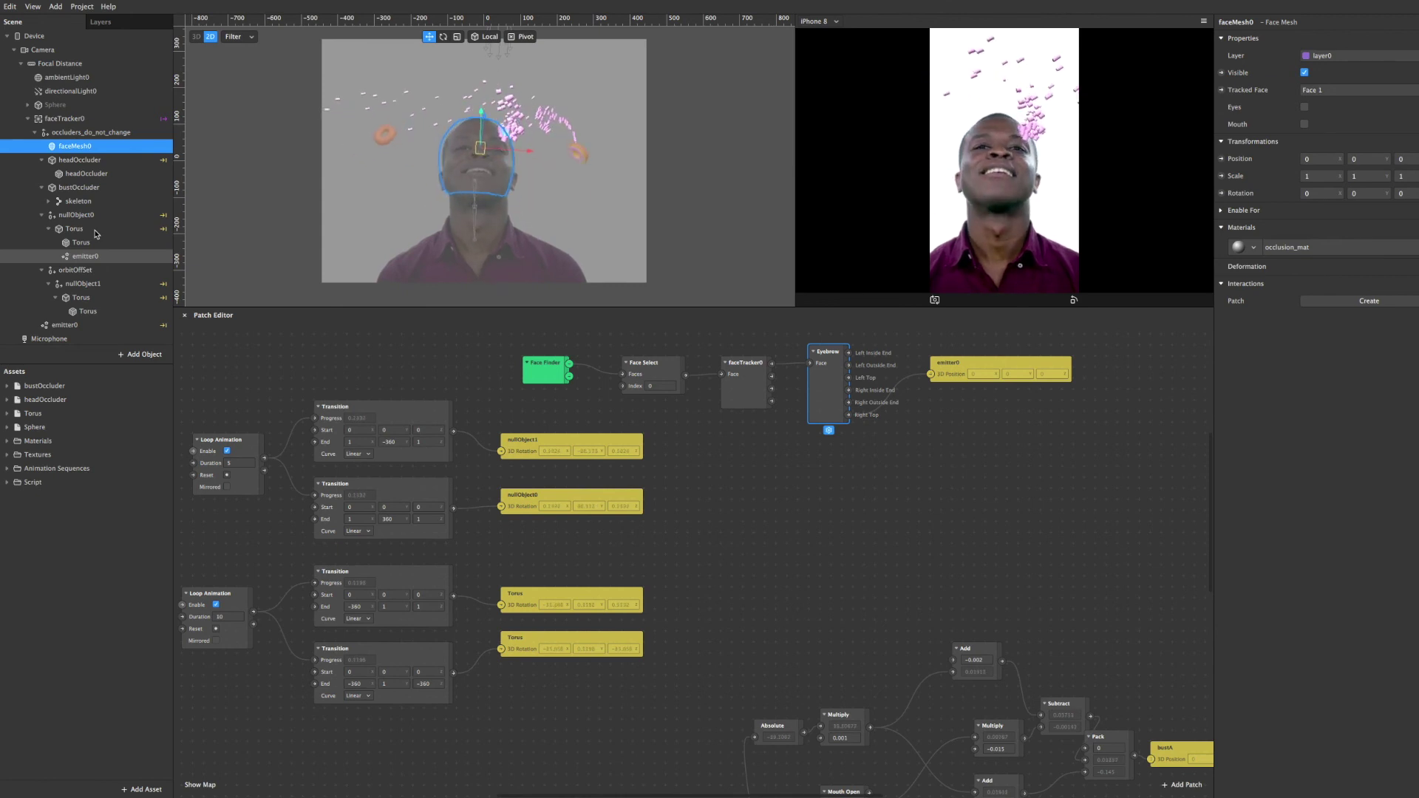
{"action": "key", "text": "Up"}
{"action": "key", "text": "Up"}
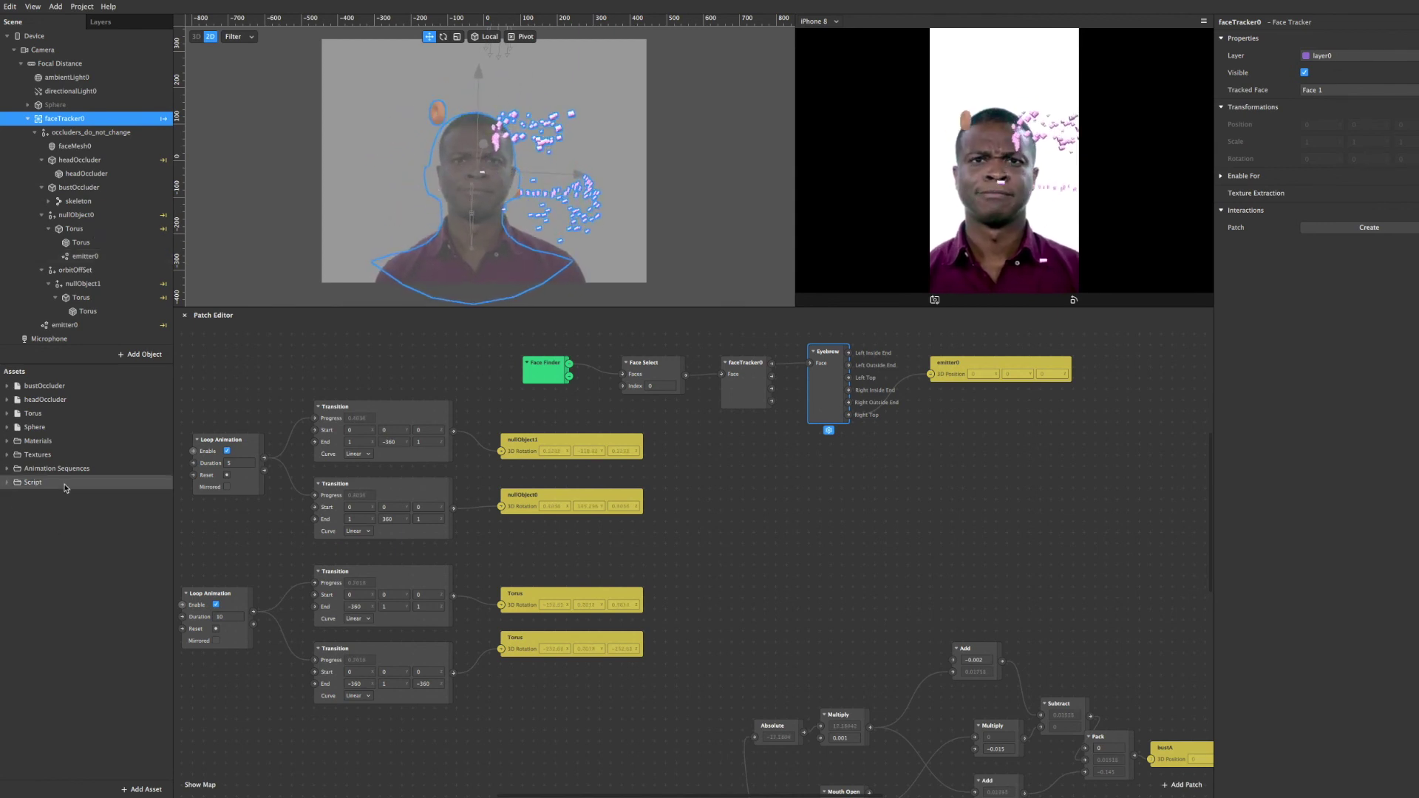
Step: Expand and collapse the Animation Sequences and Textures asset folders
{"action": "left_click", "coordinate": [8, 469]}
{"action": "left_click", "coordinate": [7, 455]}
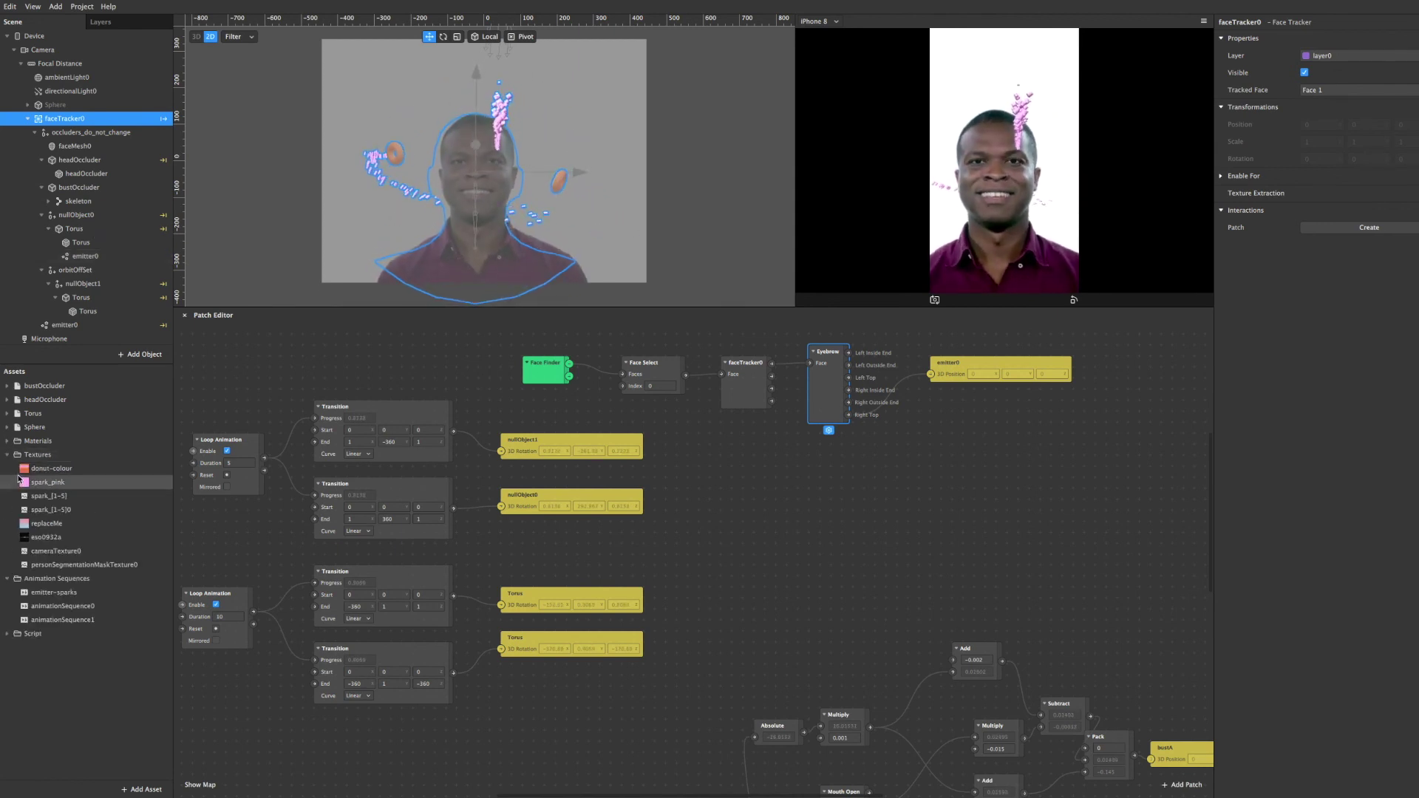
{"action": "left_click", "coordinate": [7, 455]}
{"action": "left_click", "coordinate": [7, 469]}
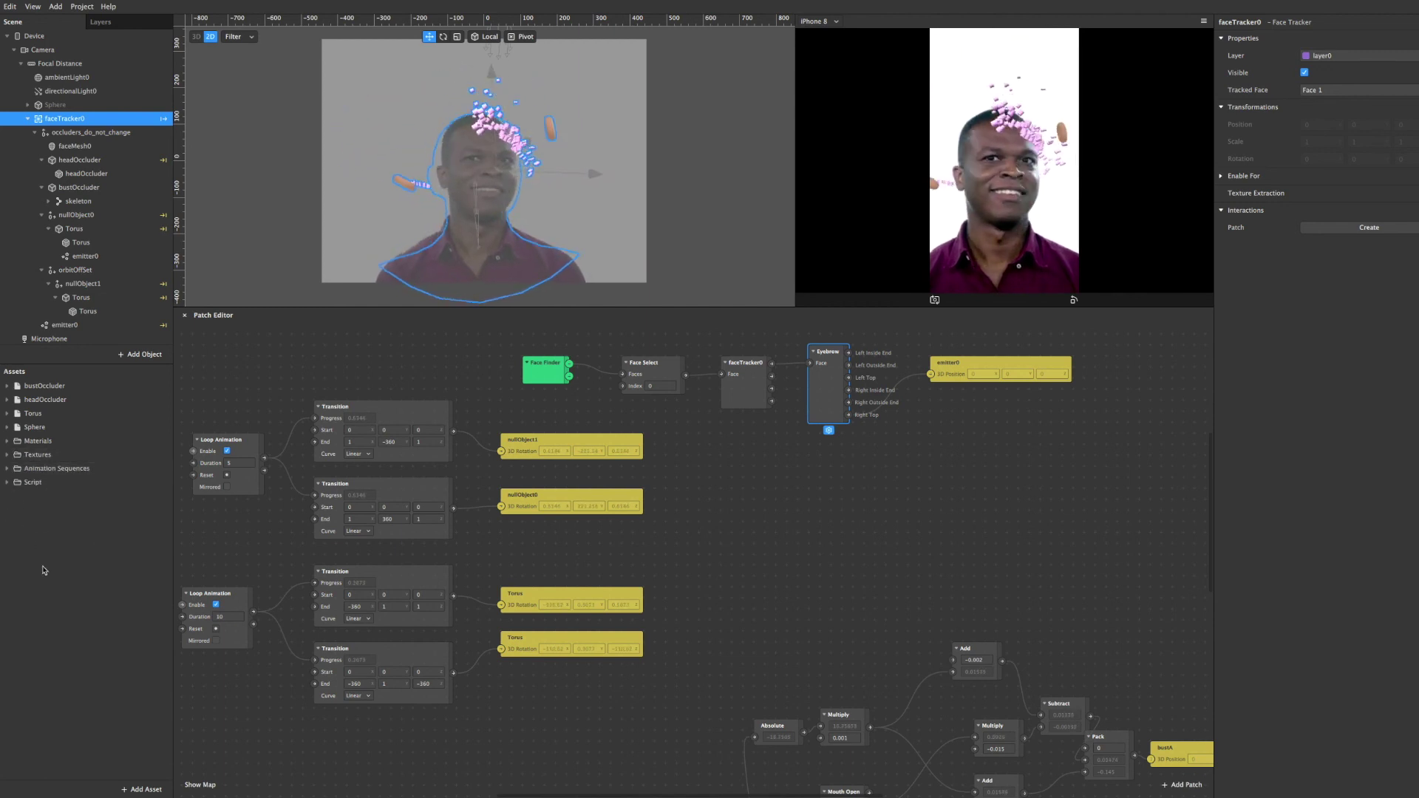